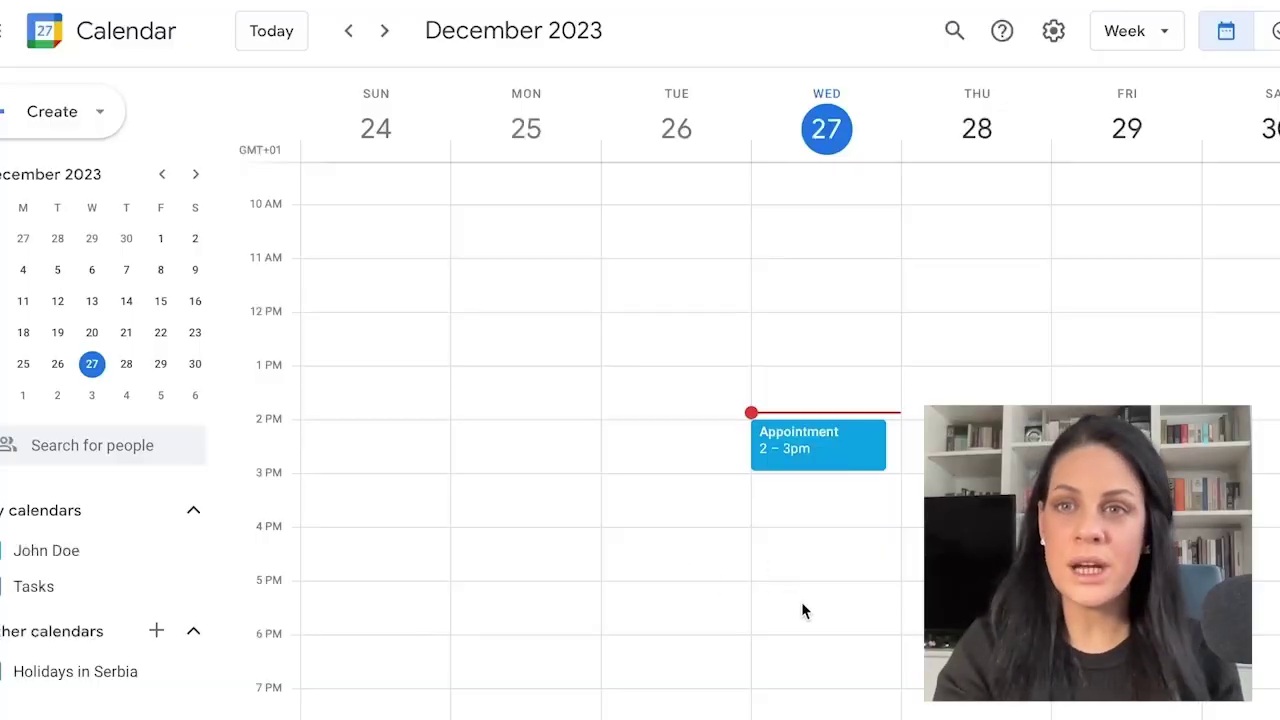
Add an event titled 'Appointment' on Wednesday, December 27, 5–6 pm, and save it.
{"action": "left_click", "coordinate": [792, 590]}
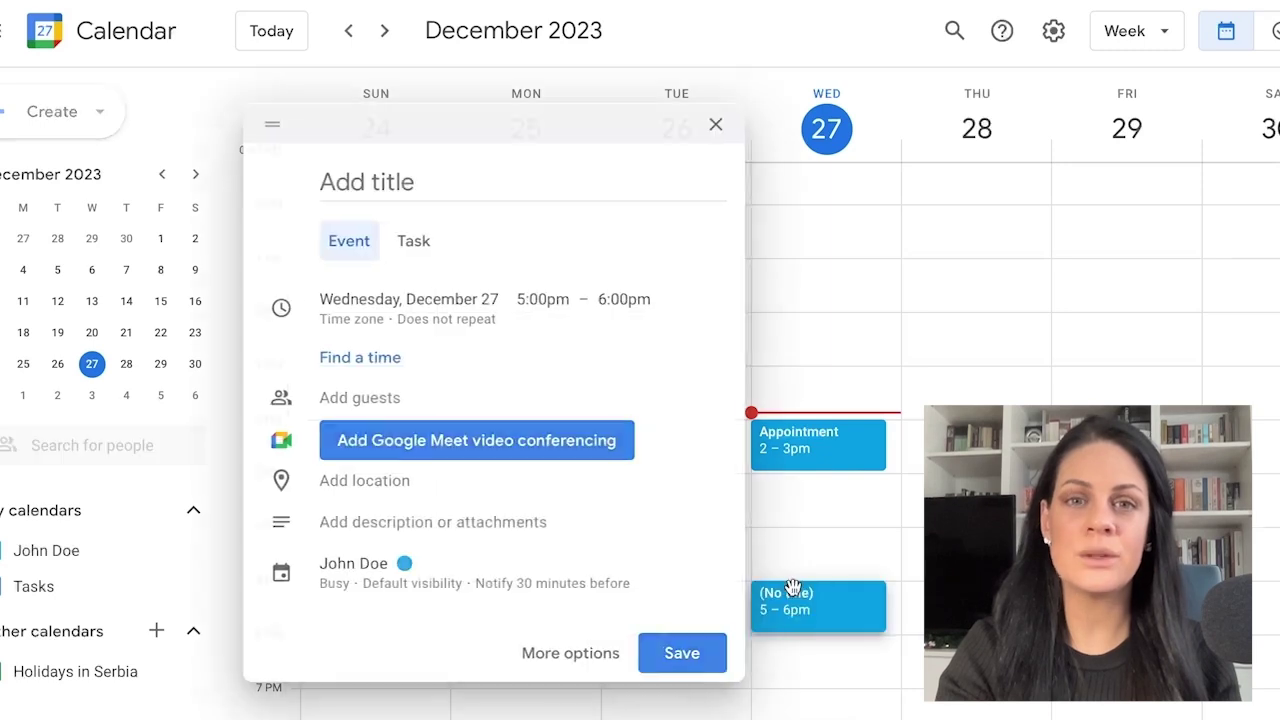
{"action": "type", "text": "Appo"}
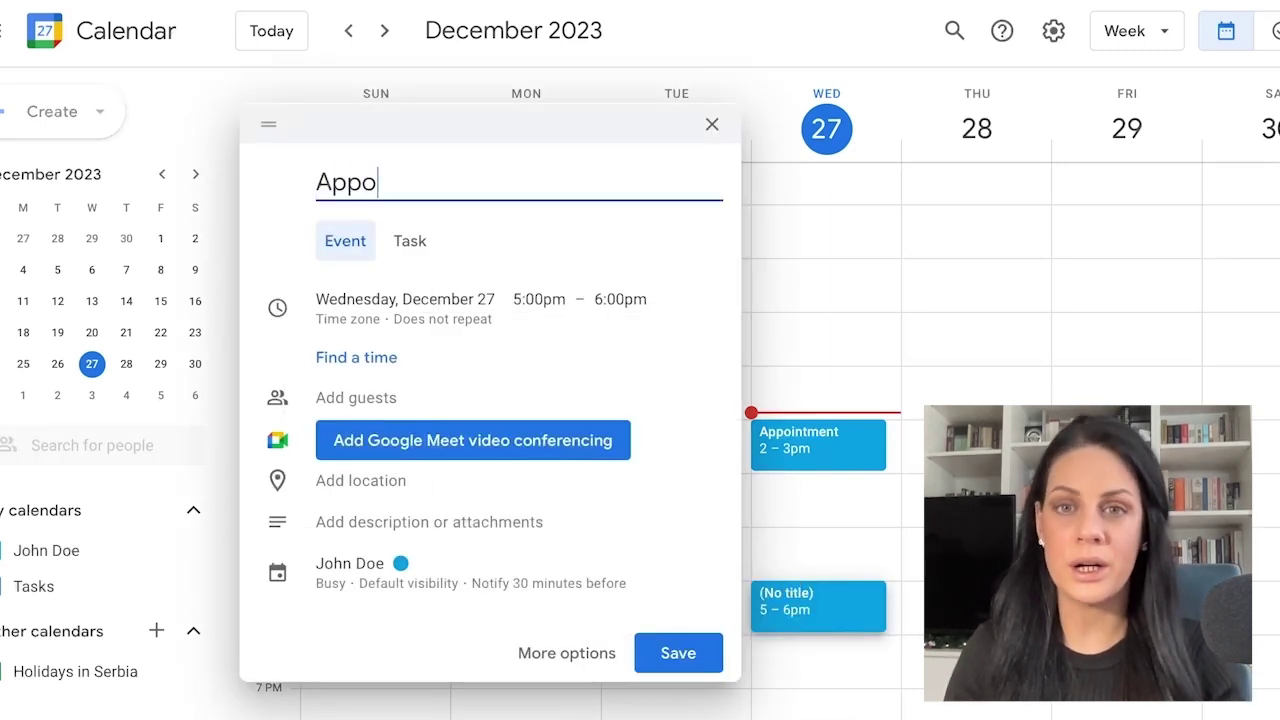
{"action": "type", "text": "intment"}
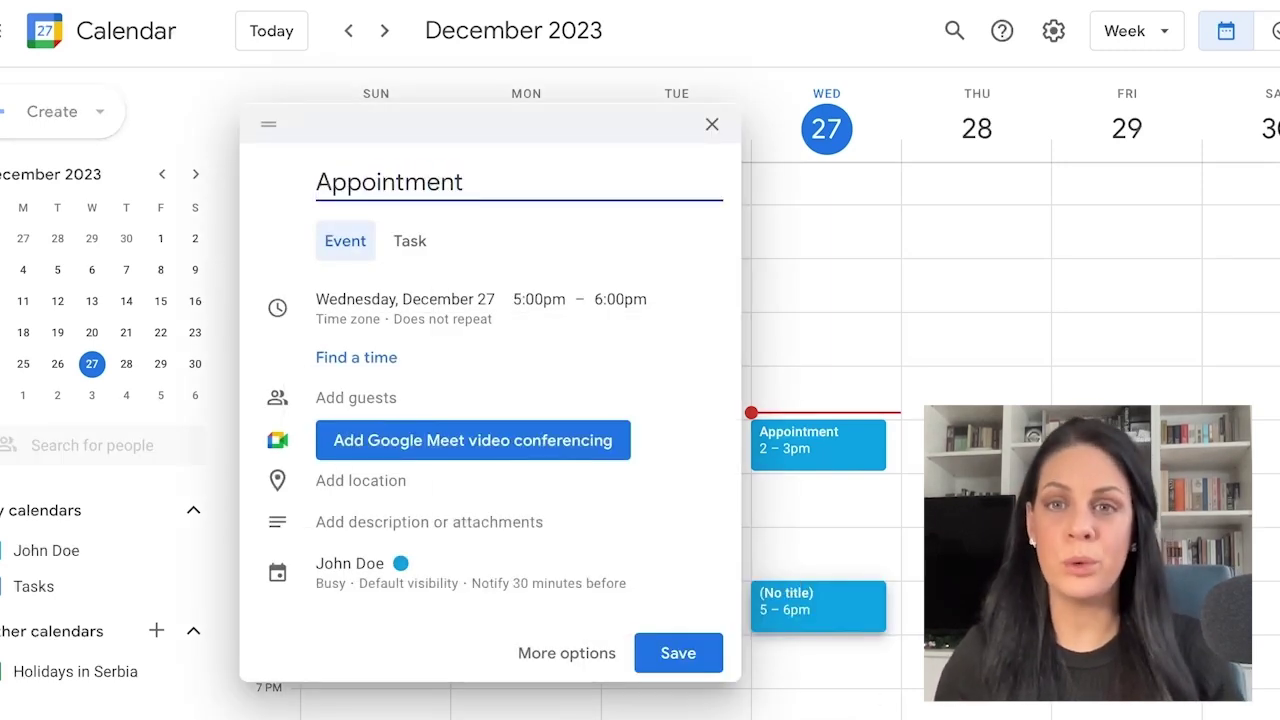
{"action": "left_click", "coordinate": [682, 653]}
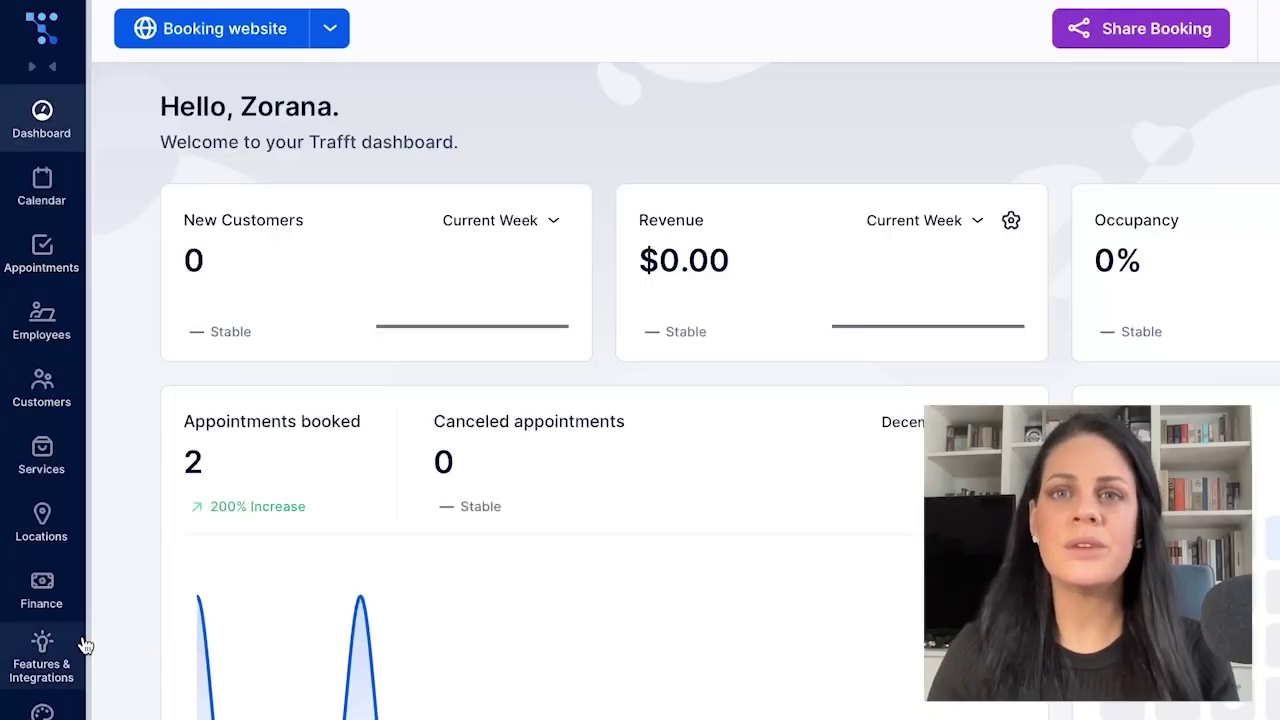
Enable the Google Calendar and Google Meet integration and connect a Google account, granting access.
{"action": "left_click", "coordinate": [84, 642]}
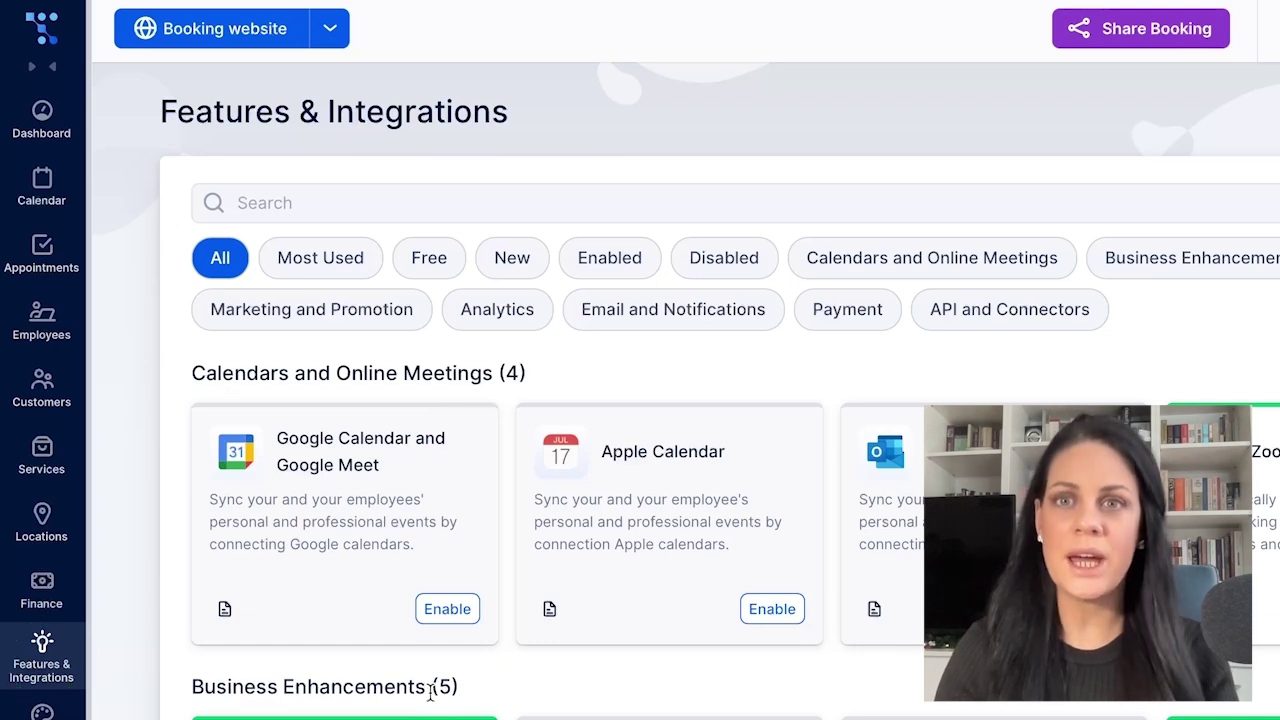
{"action": "left_click", "coordinate": [469, 619]}
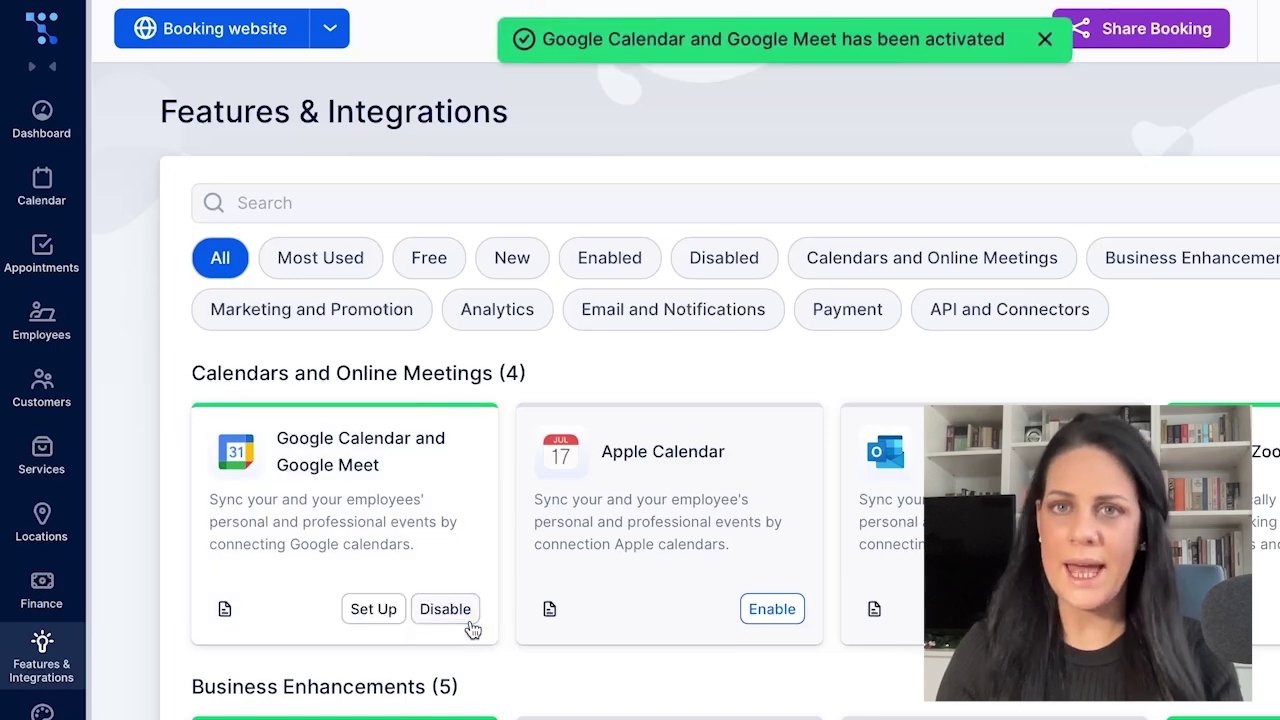
{"action": "left_click", "coordinate": [396, 616]}
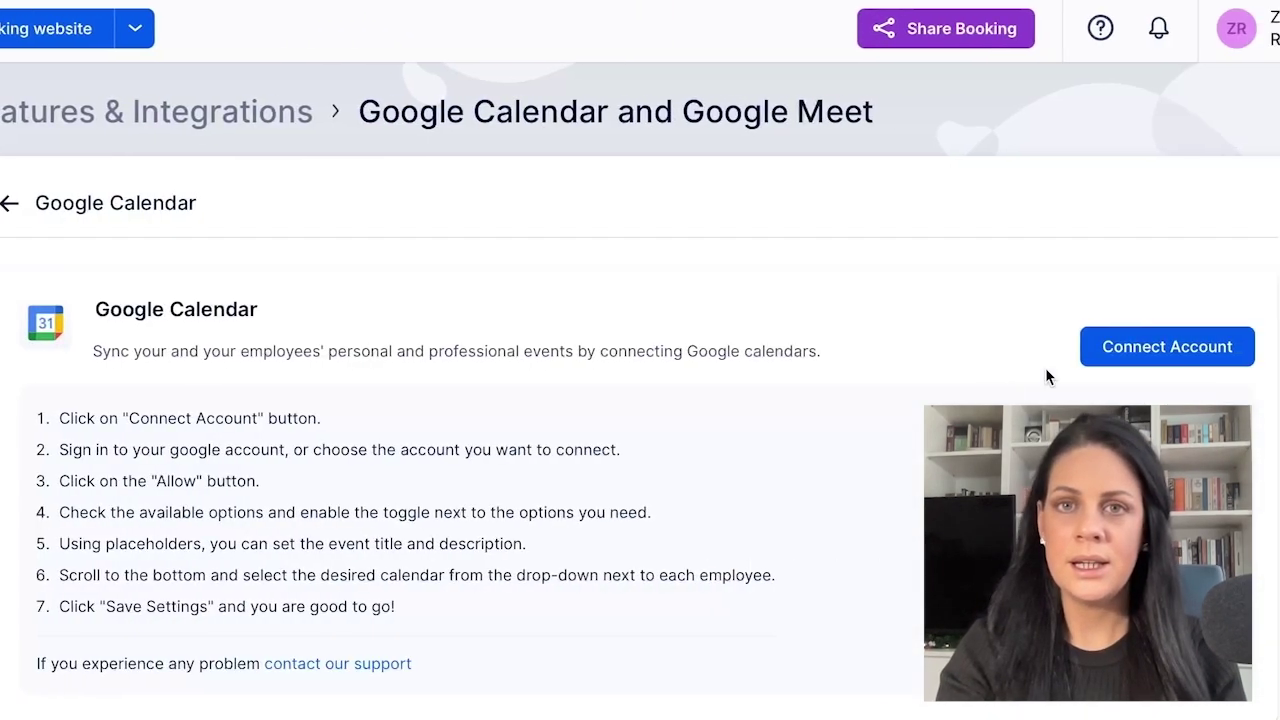
{"action": "left_click", "coordinate": [1098, 351]}
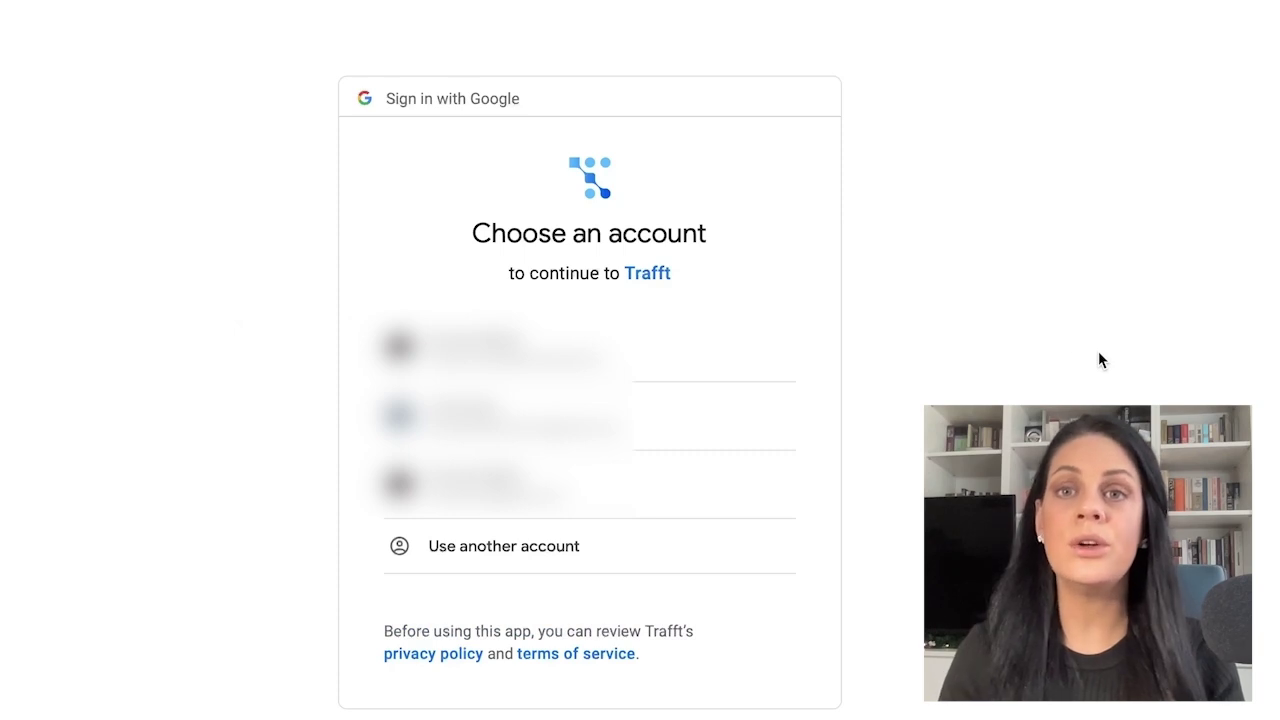
{"action": "left_click", "coordinate": [786, 428]}
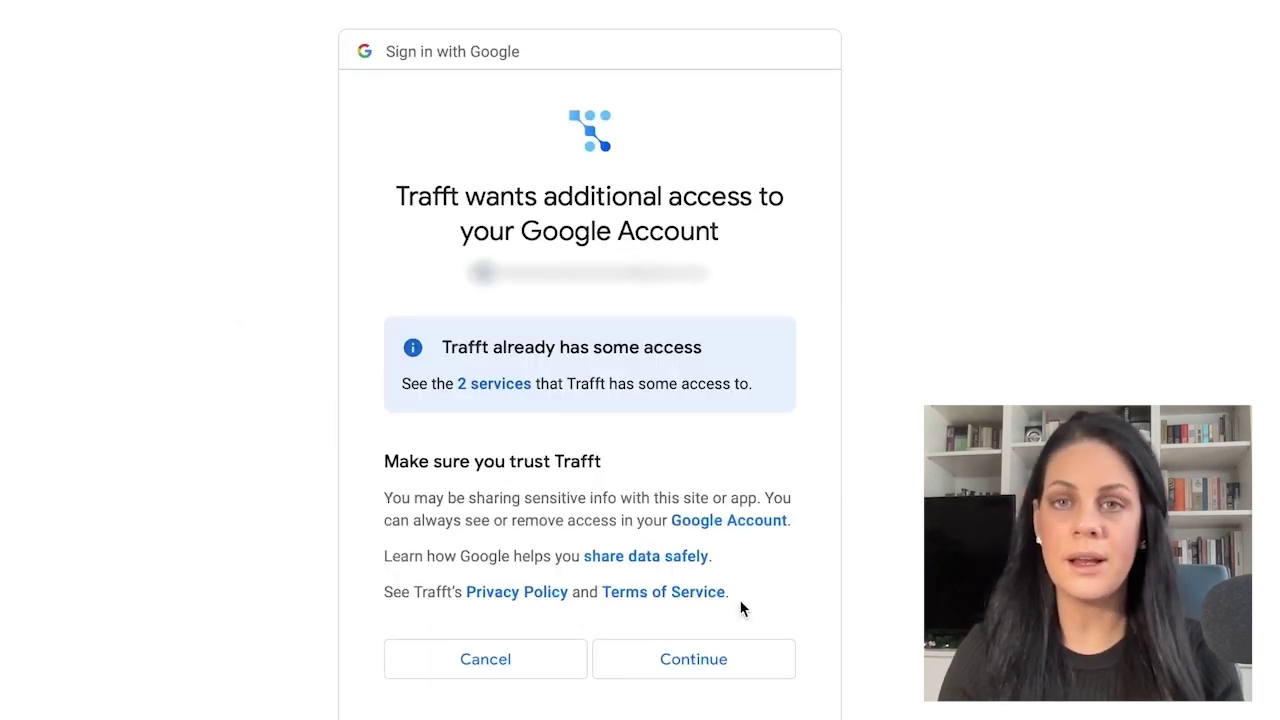
{"action": "left_click", "coordinate": [742, 674]}
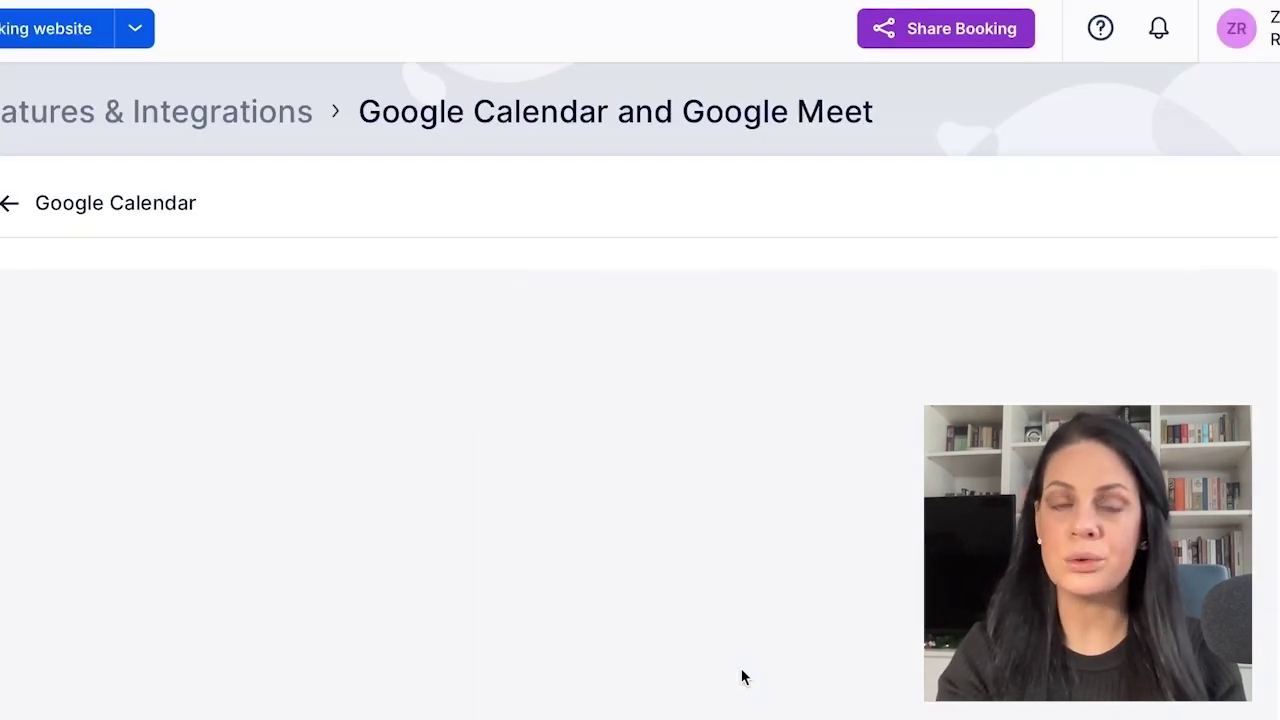
{"action": "scroll", "coordinate": [742, 677], "scroll_direction": "down", "scroll_amount": 5}
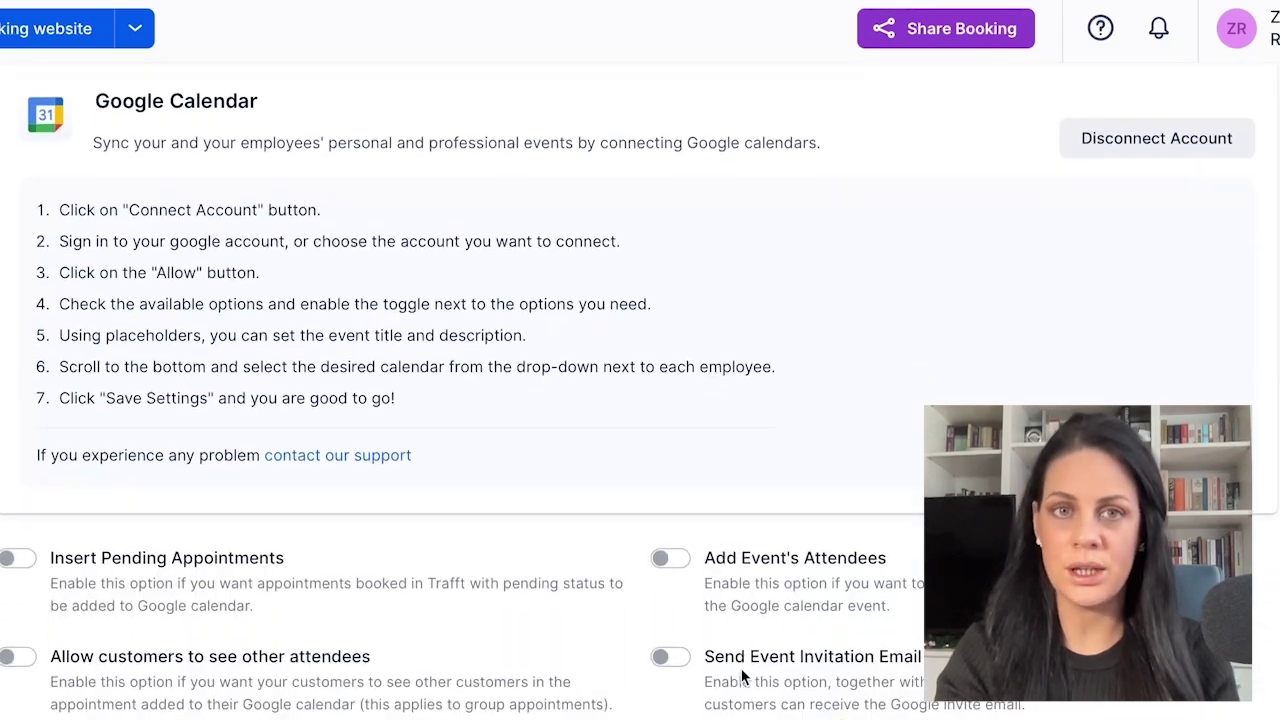
{"action": "scroll", "coordinate": [742, 677], "scroll_direction": "down", "scroll_amount": 2}
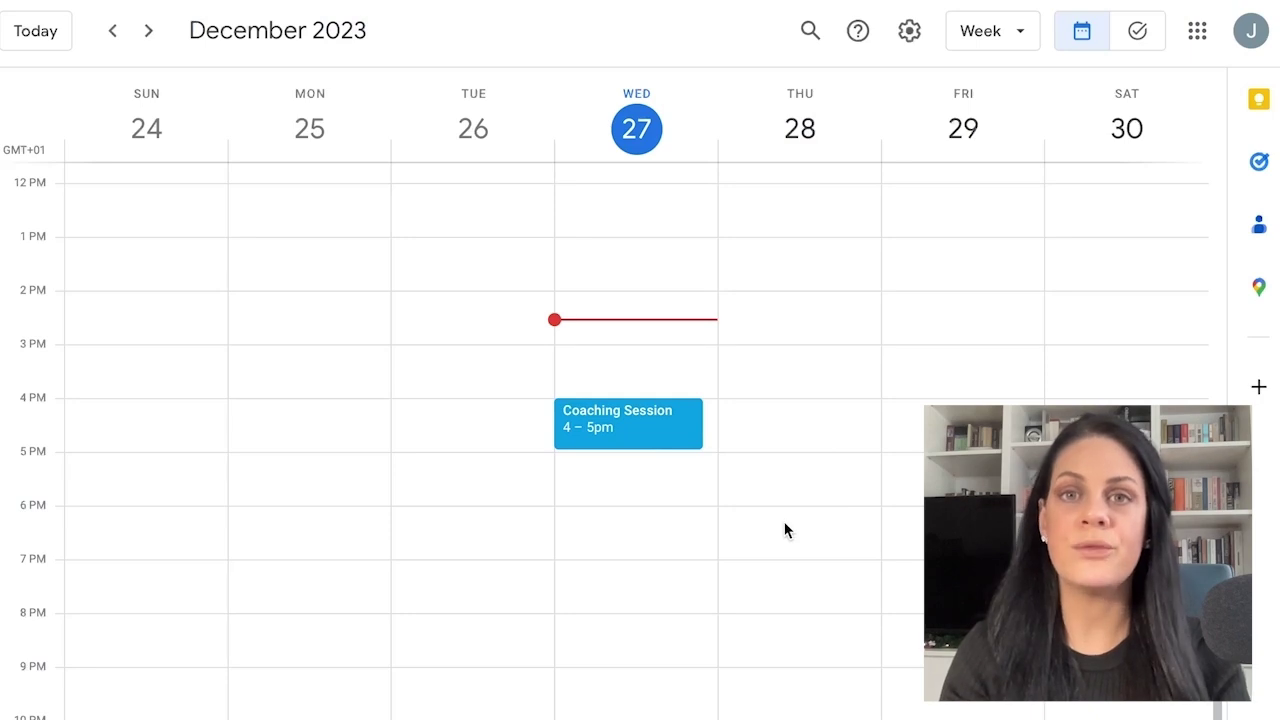
Show the details of the Wednesday 4–5 pm Coaching Session event in the week view.
{"action": "left_click", "coordinate": [680, 443]}
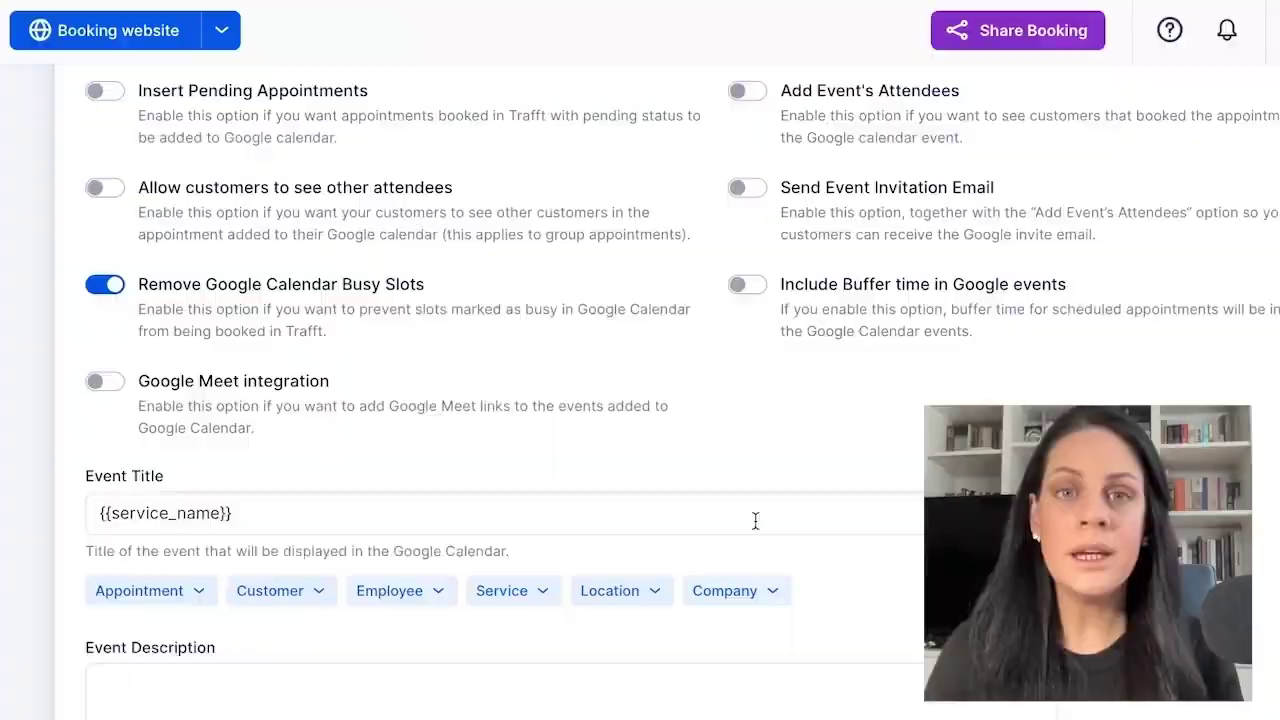
{"action": "scroll", "coordinate": [755, 521], "scroll_direction": "down", "scroll_amount": 3}
{"action": "scroll", "coordinate": [755, 521], "scroll_direction": "down", "scroll_amount": 1}
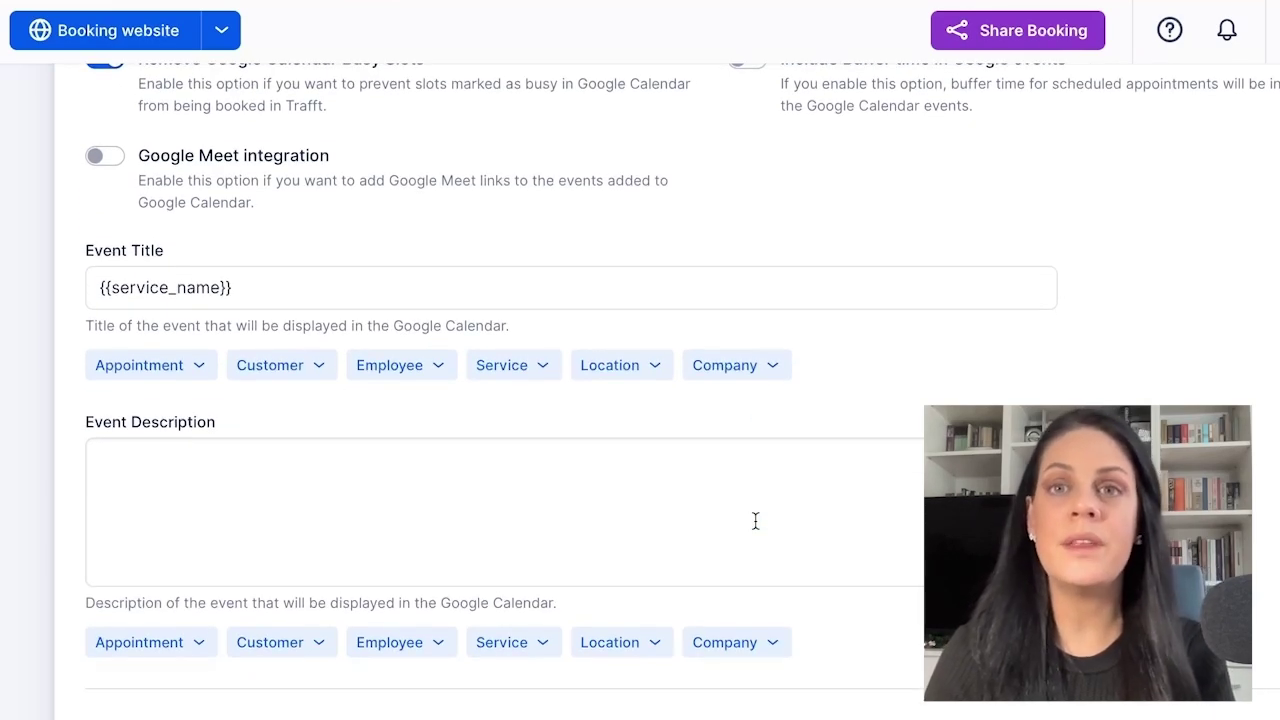
{"action": "left_click", "coordinate": [199, 372]}
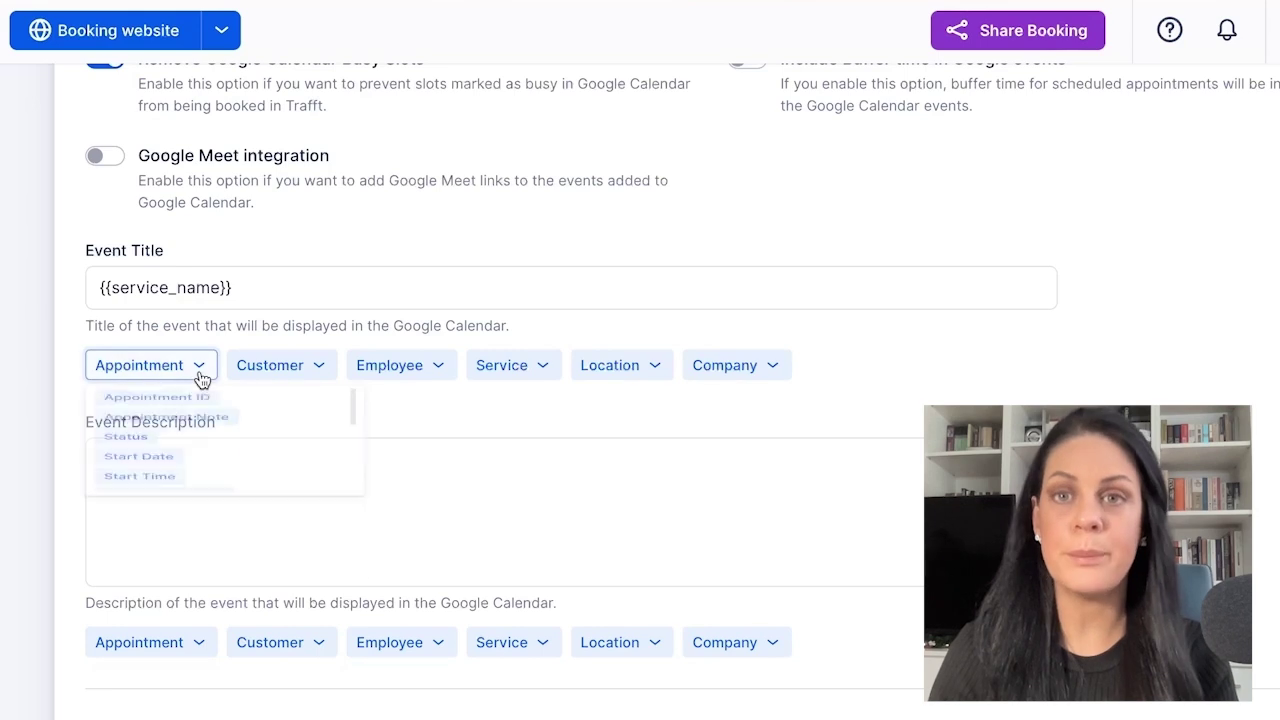
{"action": "left_click", "coordinate": [200, 366]}
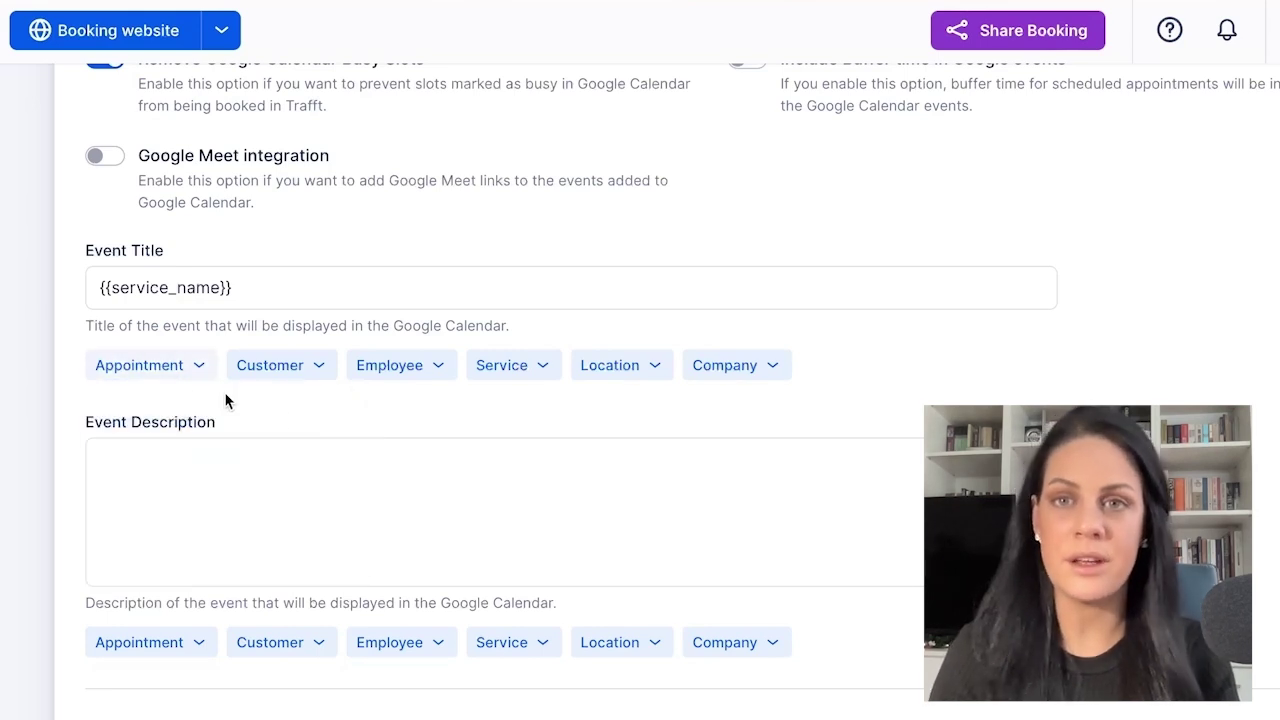
{"action": "left_click", "coordinate": [331, 368]}
{"action": "left_click", "coordinate": [330, 369]}
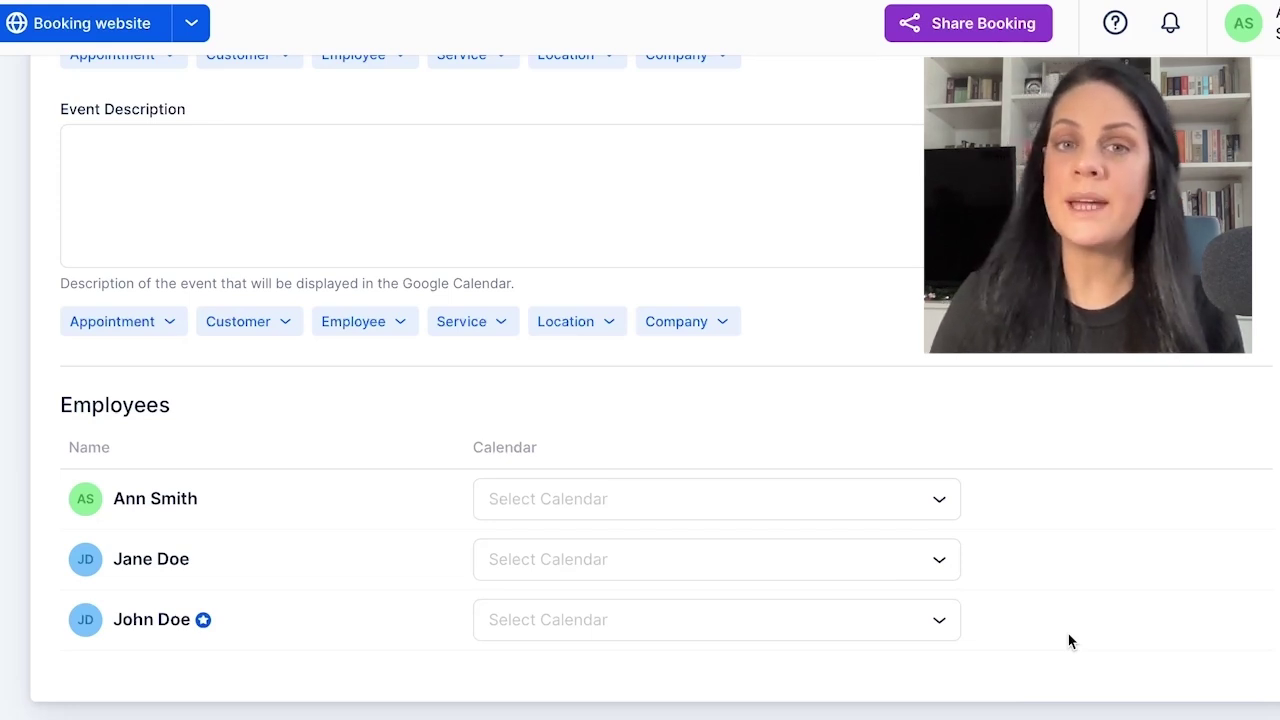
Assign the clinic's Google calendar to all three employees and save the changes.
{"action": "left_click", "coordinate": [950, 504]}
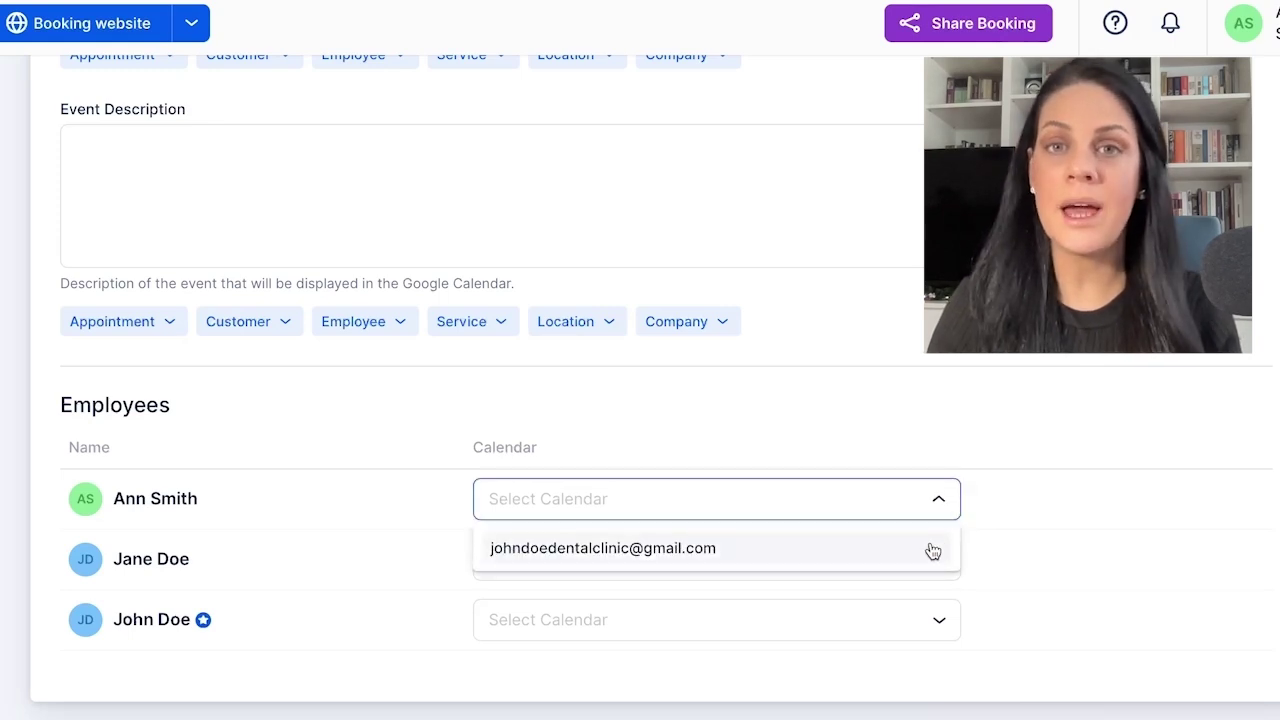
{"action": "left_click", "coordinate": [931, 549]}
{"action": "left_click", "coordinate": [933, 555]}
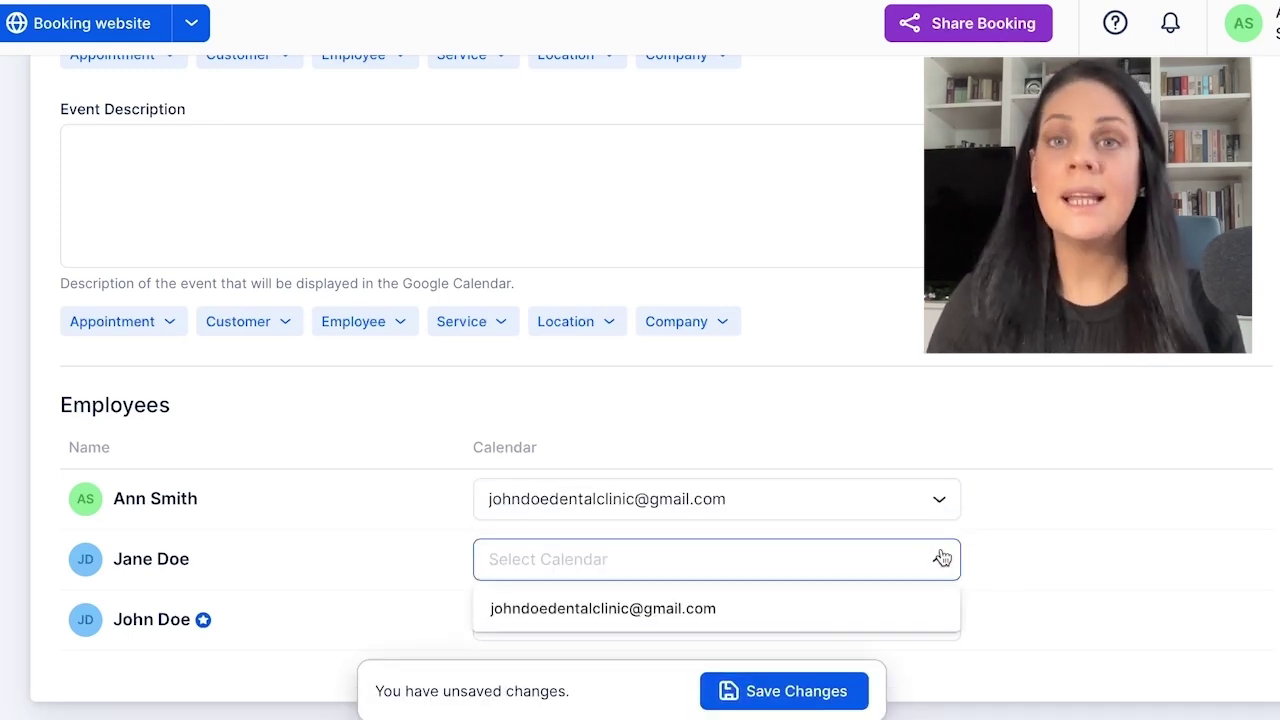
{"action": "left_click", "coordinate": [914, 612]}
{"action": "left_click", "coordinate": [935, 628]}
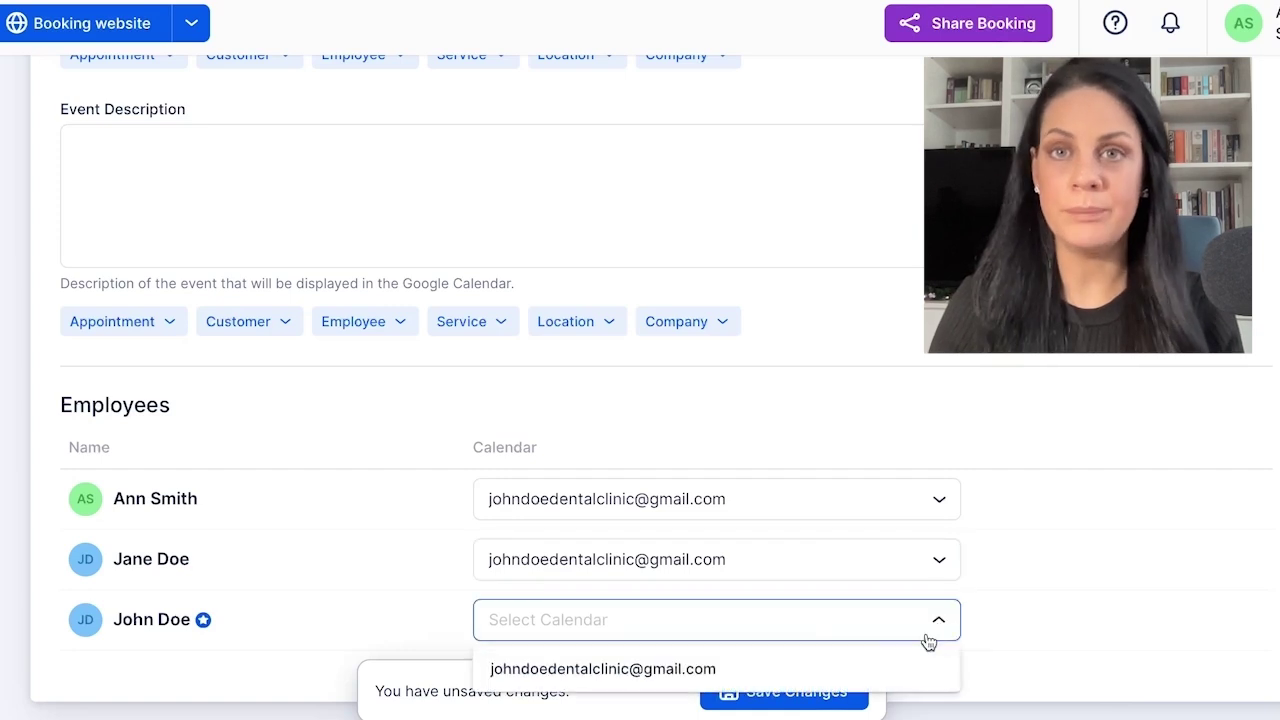
{"action": "left_click", "coordinate": [894, 667]}
{"action": "left_click", "coordinate": [852, 690]}
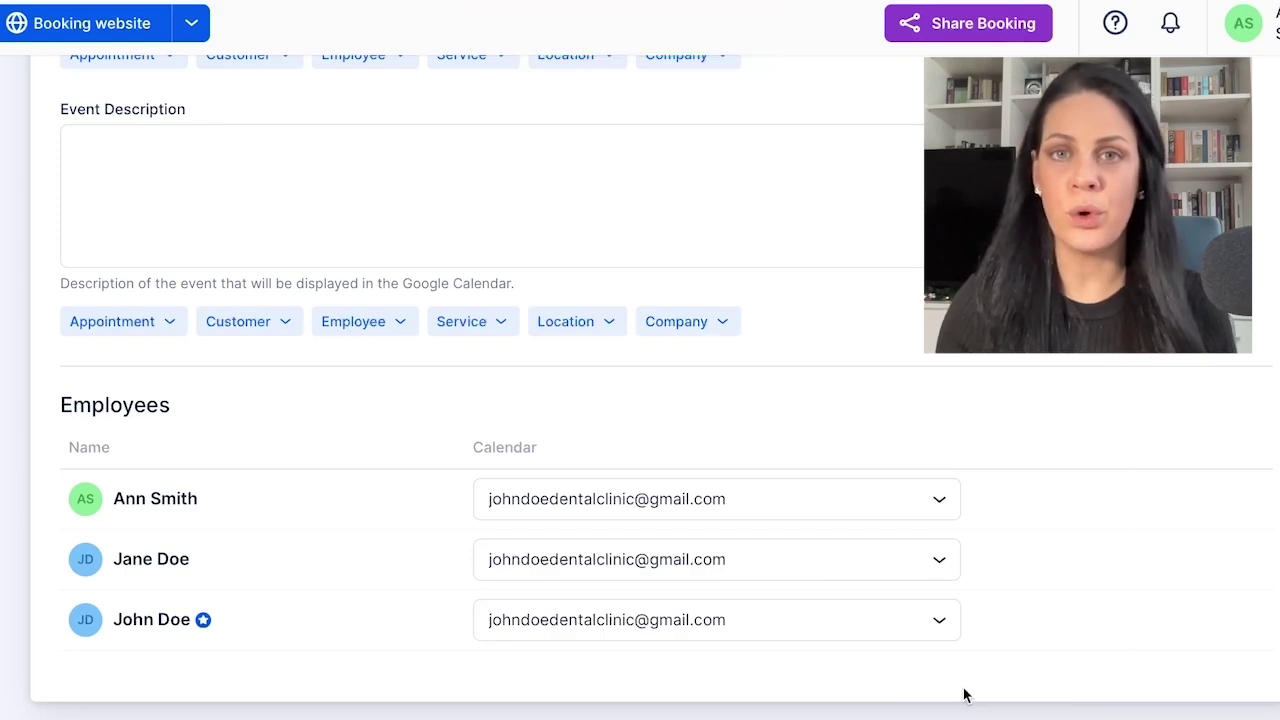
Turn on Remove Google Calendar Busy Slots and save the setting.
{"action": "scroll", "coordinate": [860, 194], "scroll_direction": "up", "scroll_amount": 4}
{"action": "scroll", "coordinate": [860, 194], "scroll_direction": "up", "scroll_amount": 2}
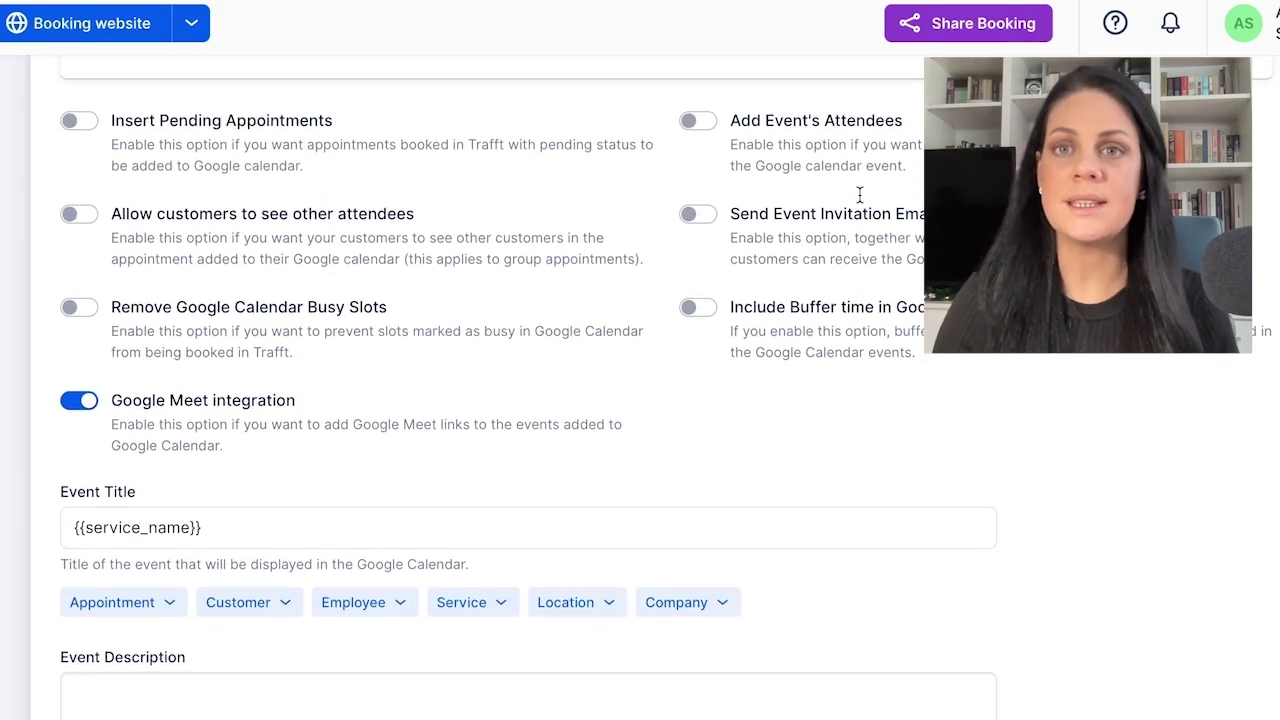
{"action": "left_click", "coordinate": [80, 308]}
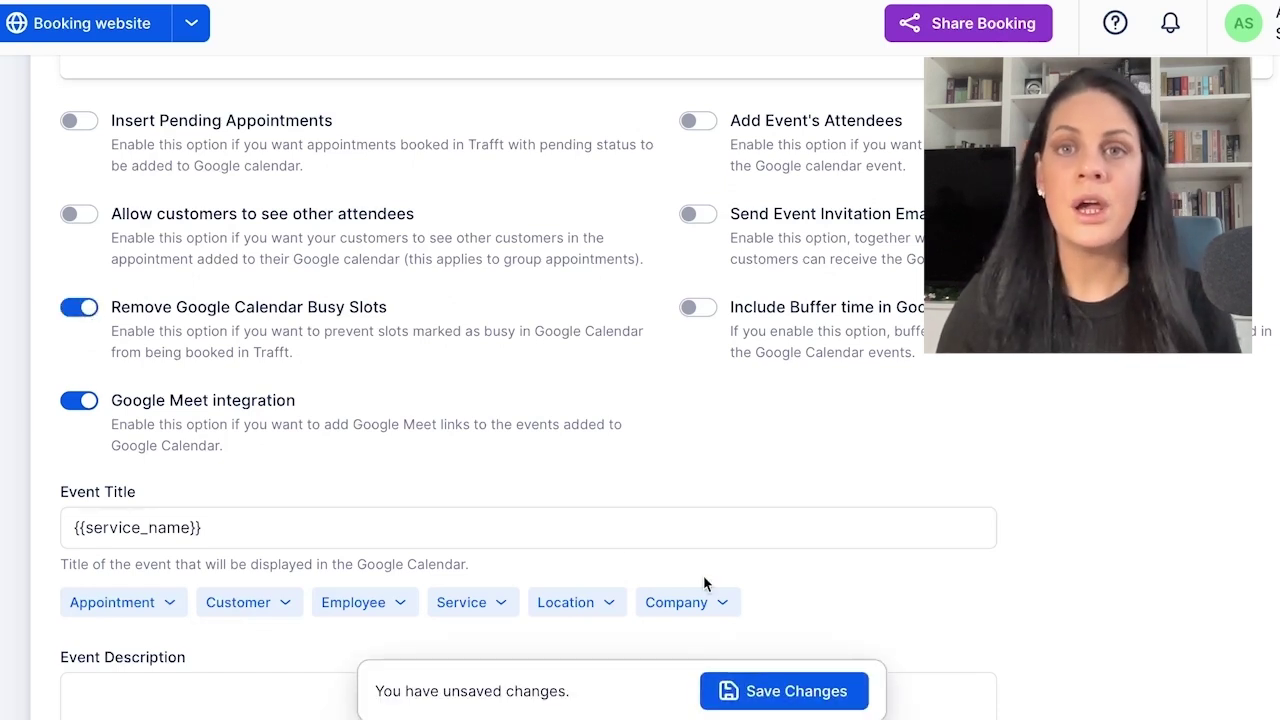
{"action": "left_click", "coordinate": [808, 691]}
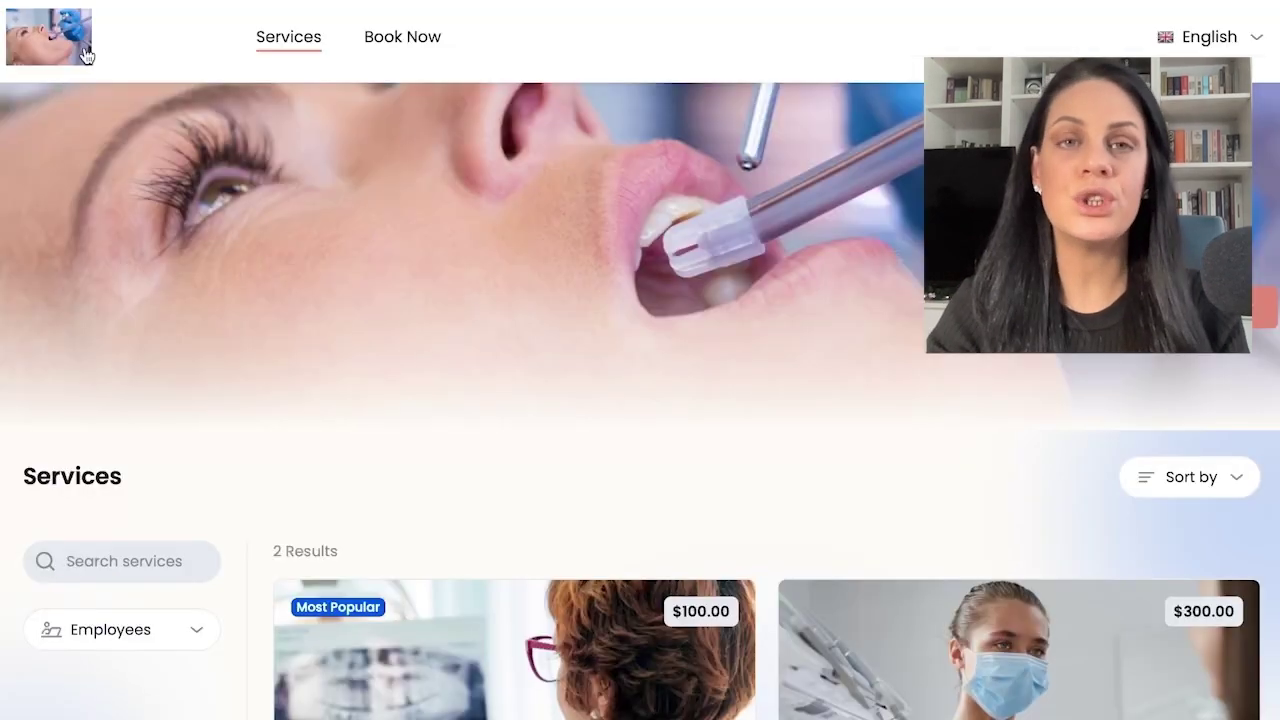
Book a Dental Consultation with the second employee on Friday, December 29 at 11:00 am for a customer.
{"action": "scroll", "coordinate": [273, 355], "scroll_direction": "down", "scroll_amount": 3}
{"action": "scroll", "coordinate": [273, 355], "scroll_direction": "down", "scroll_amount": 2}
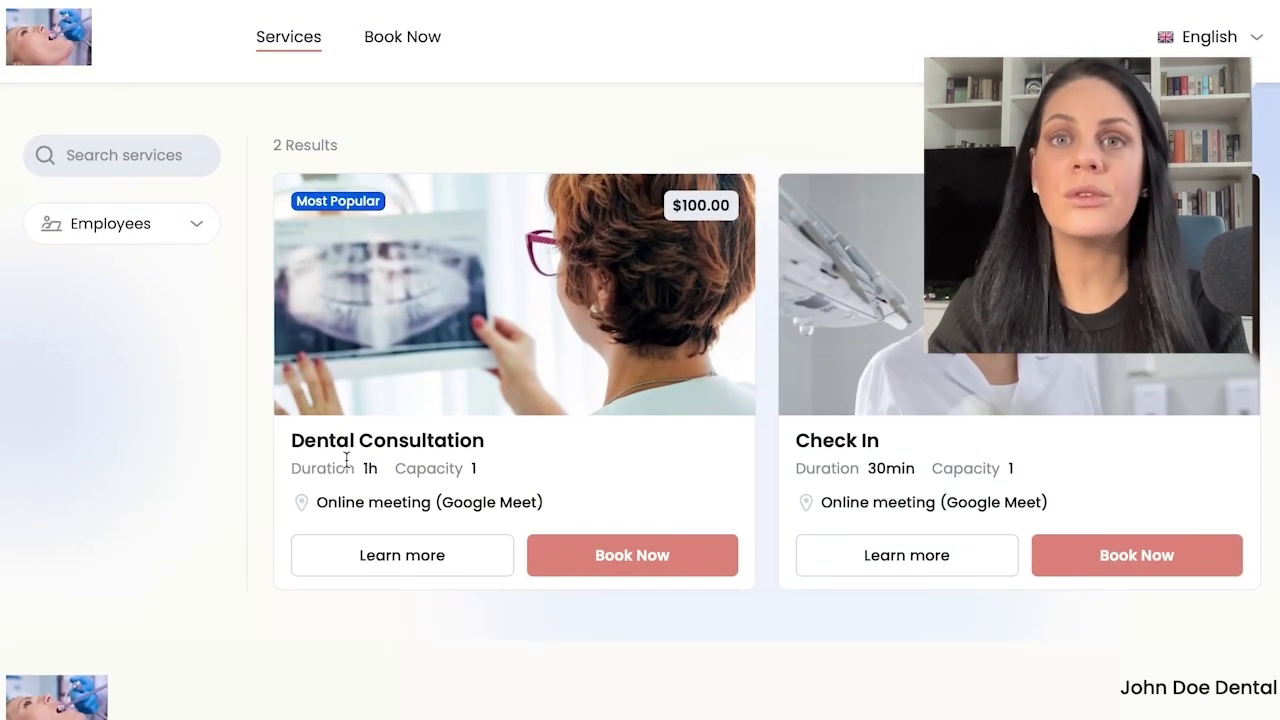
{"action": "left_click", "coordinate": [572, 554]}
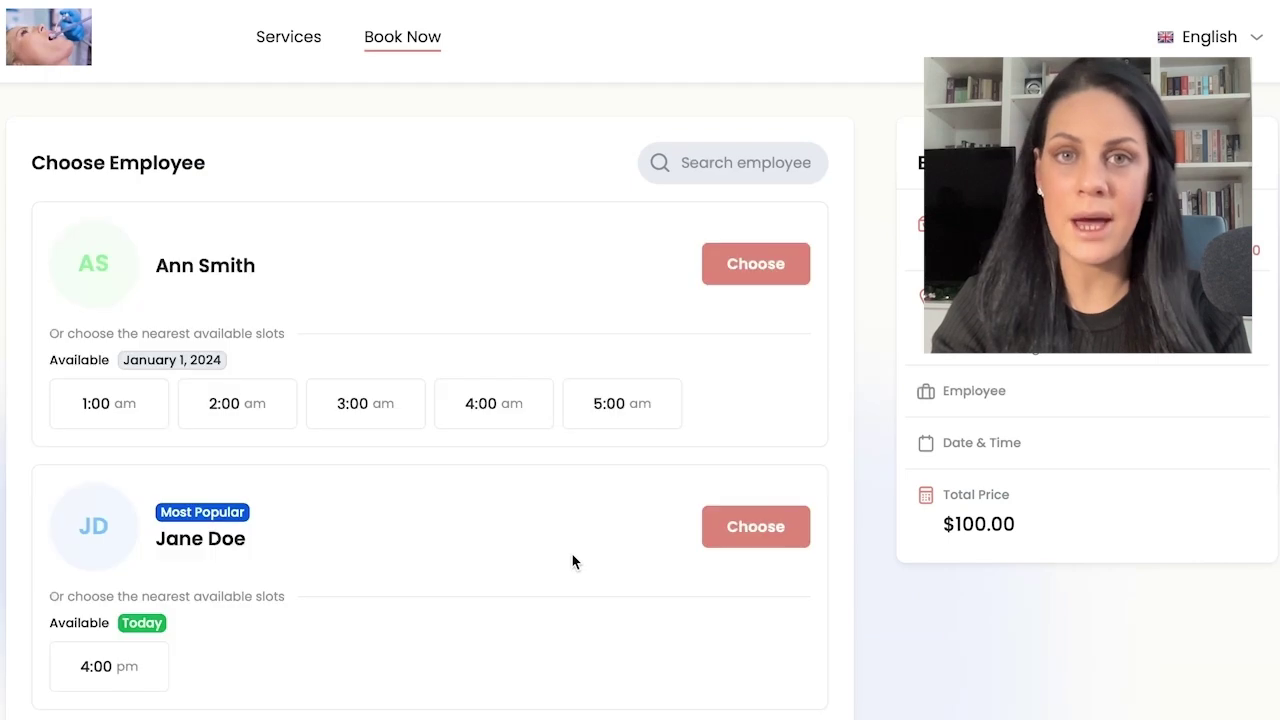
{"action": "left_click", "coordinate": [723, 534]}
{"action": "left_click", "coordinate": [356, 360]}
{"action": "left_click", "coordinate": [473, 466]}
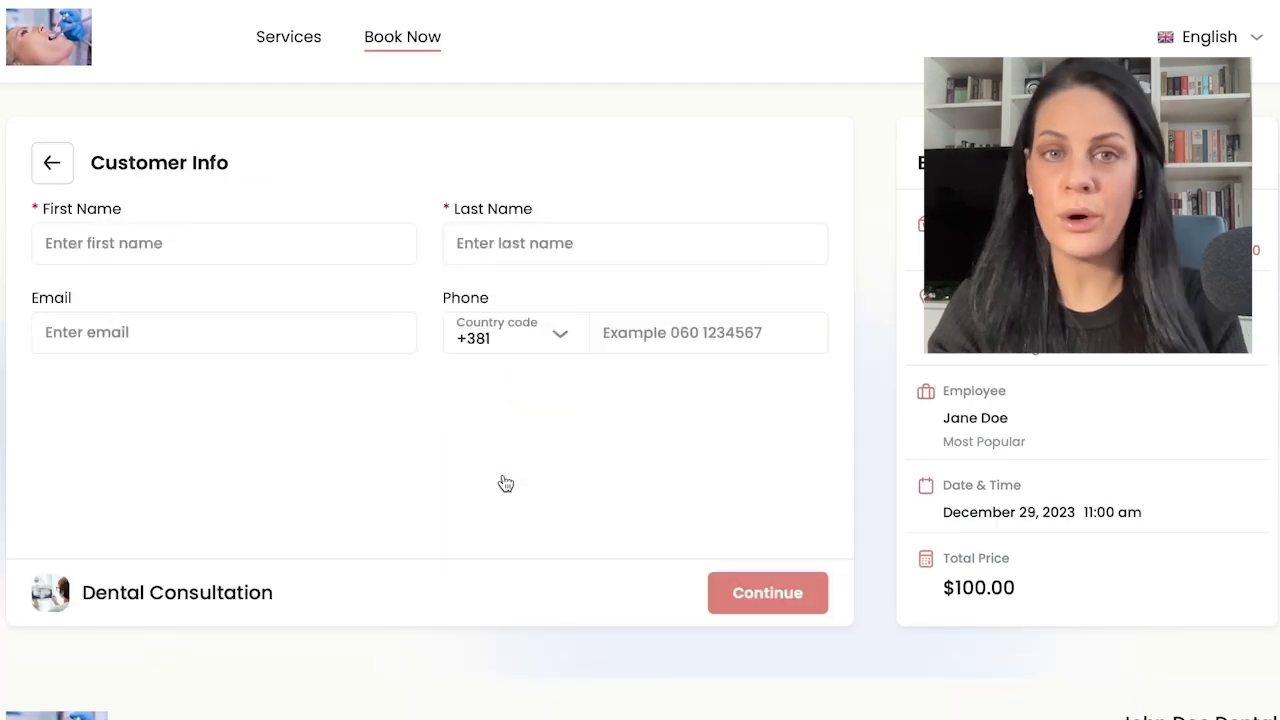
{"action": "left_click", "coordinate": [263, 240]}
{"action": "type", "text": "Ann"}
{"action": "key", "text": "Tab"}
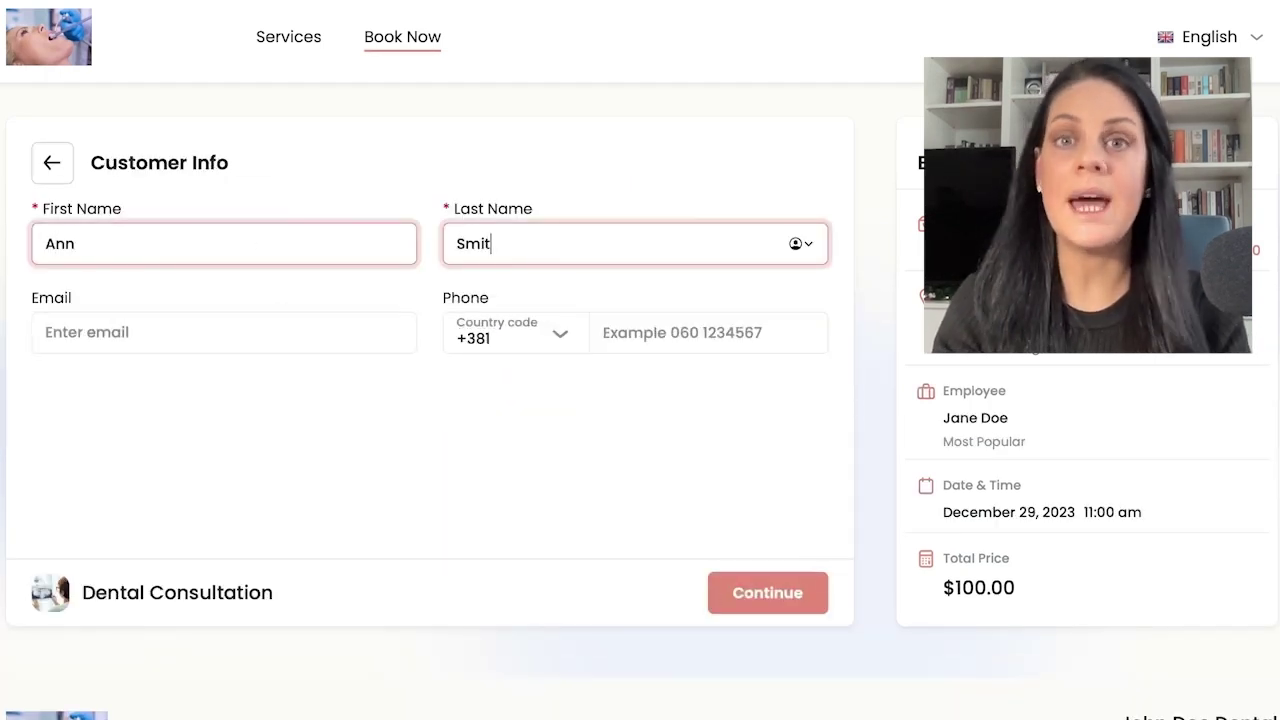
{"action": "left_click", "coordinate": [820, 576]}
{"action": "left_click", "coordinate": [810, 482]}
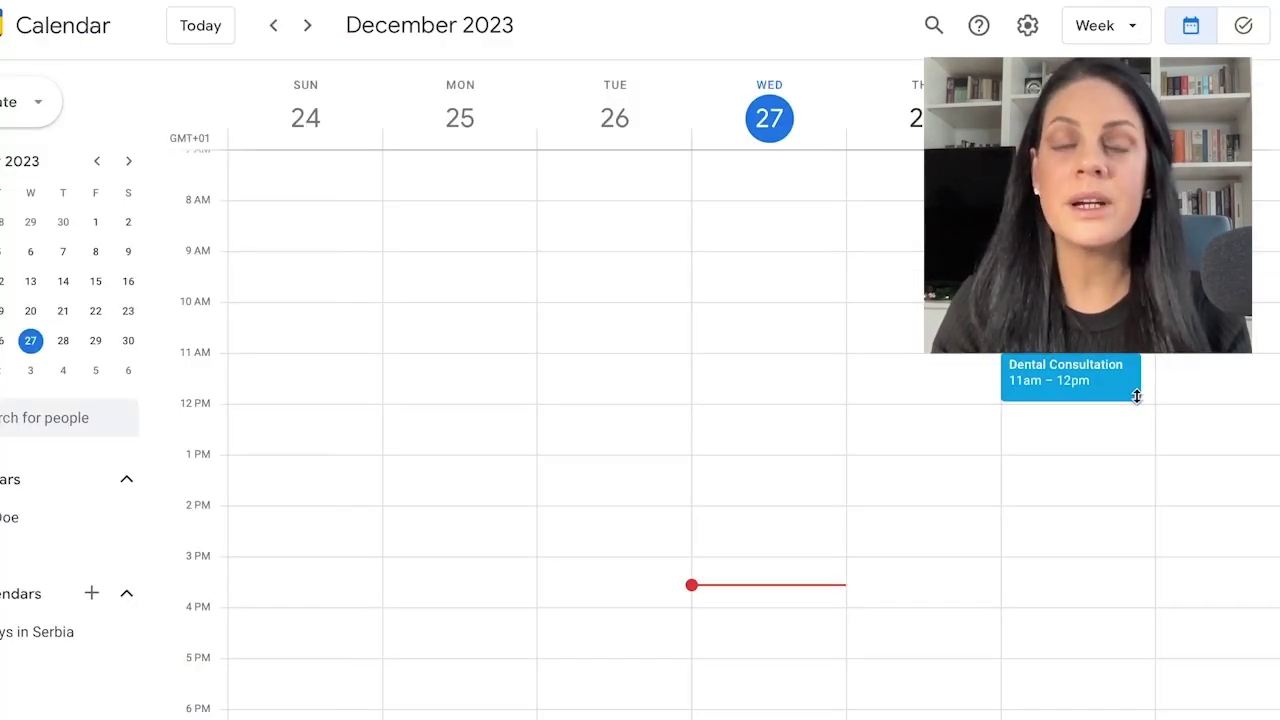
Check the third employee's Dental Consultation availability on Friday, December 29.
{"action": "left_click", "coordinate": [1136, 396]}
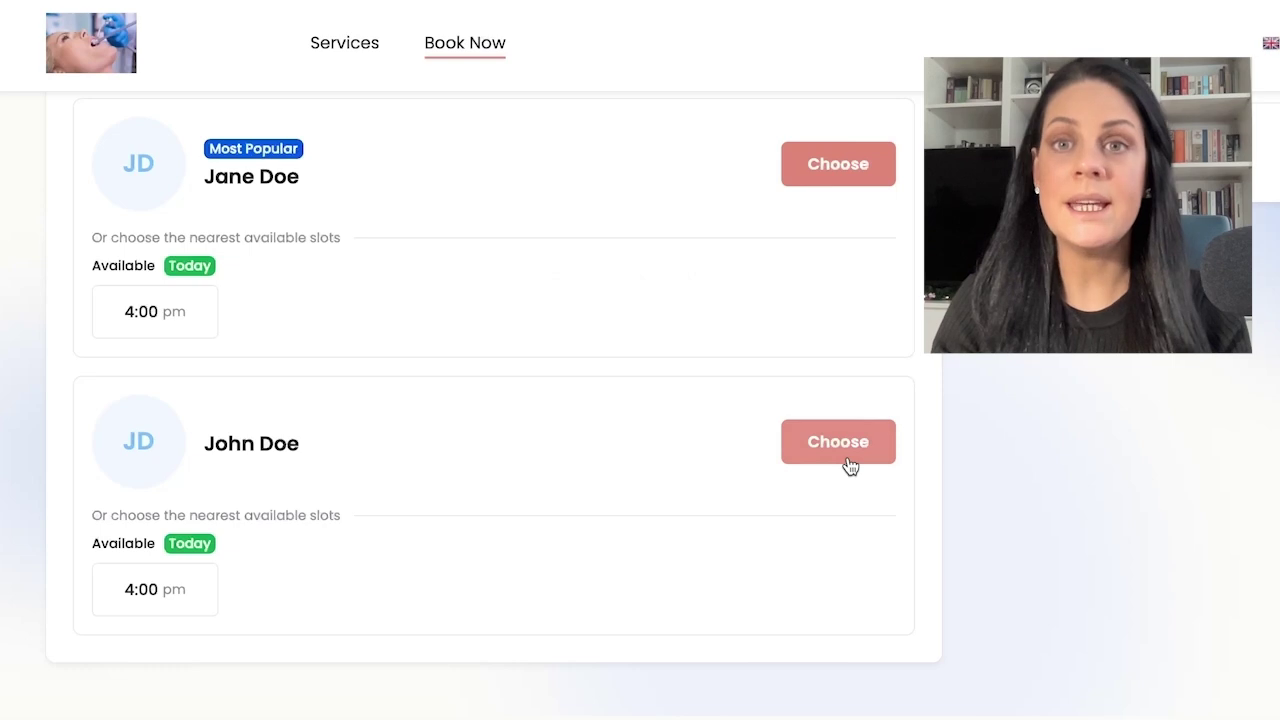
{"action": "left_click", "coordinate": [845, 460]}
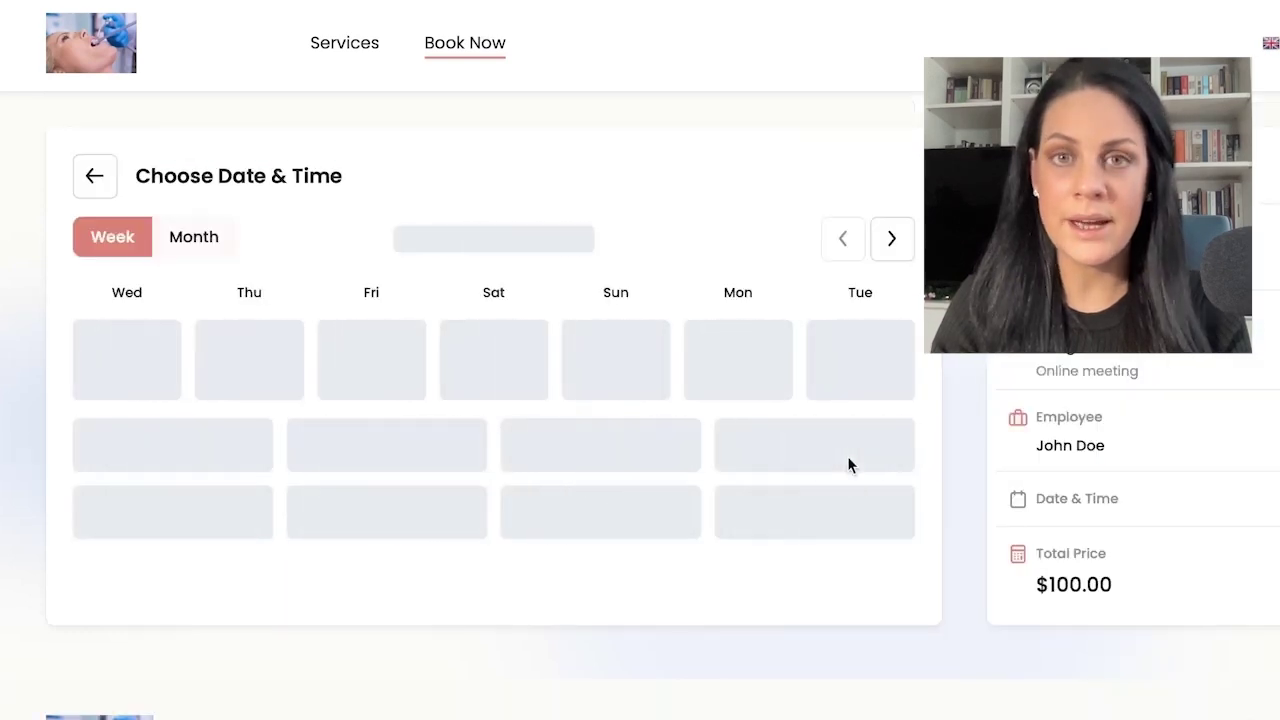
{"action": "left_click", "coordinate": [414, 385]}
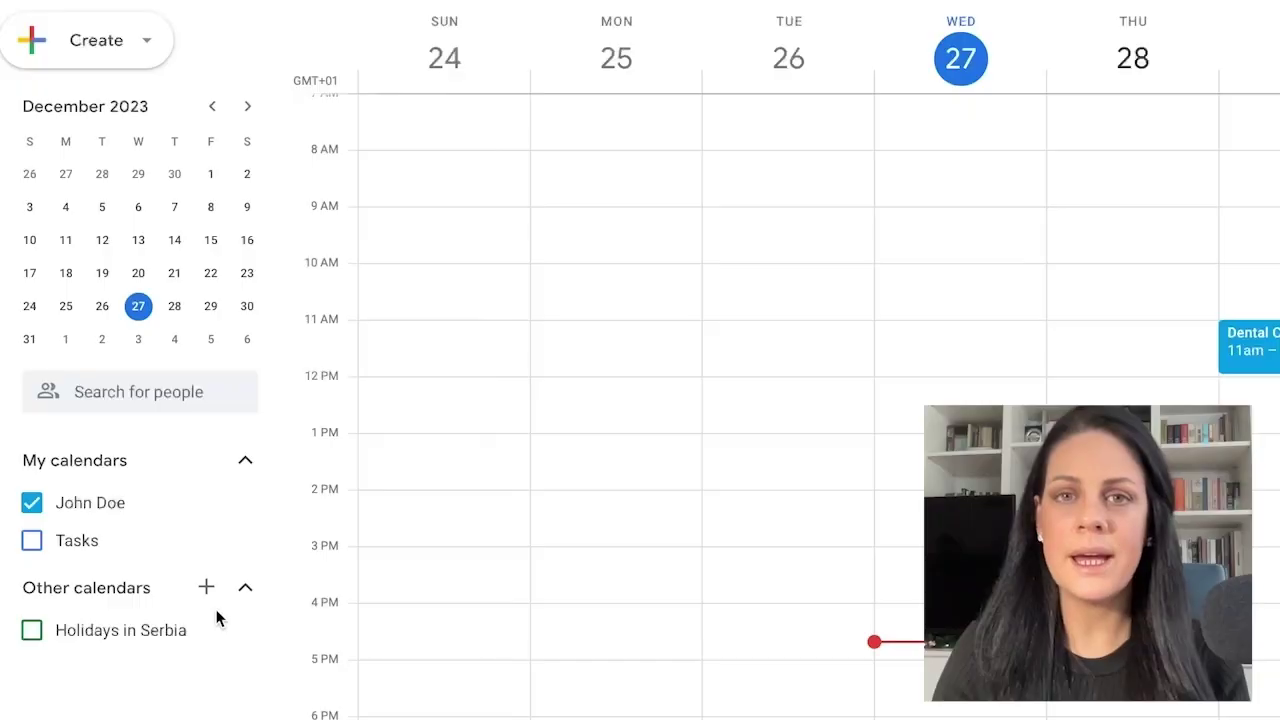
Create two new Google calendars, each named after one of the two employees.
{"action": "left_click", "coordinate": [207, 590]}
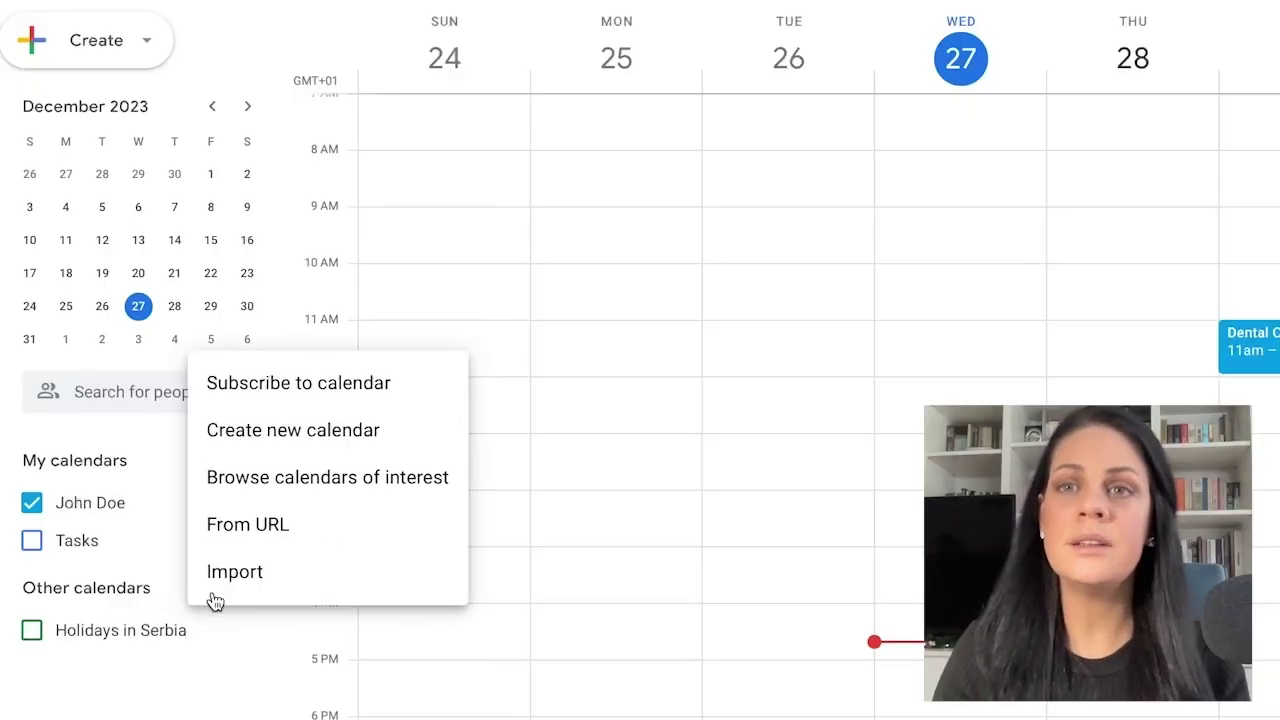
{"action": "left_click", "coordinate": [305, 441]}
{"action": "type", "text": "Jane "}
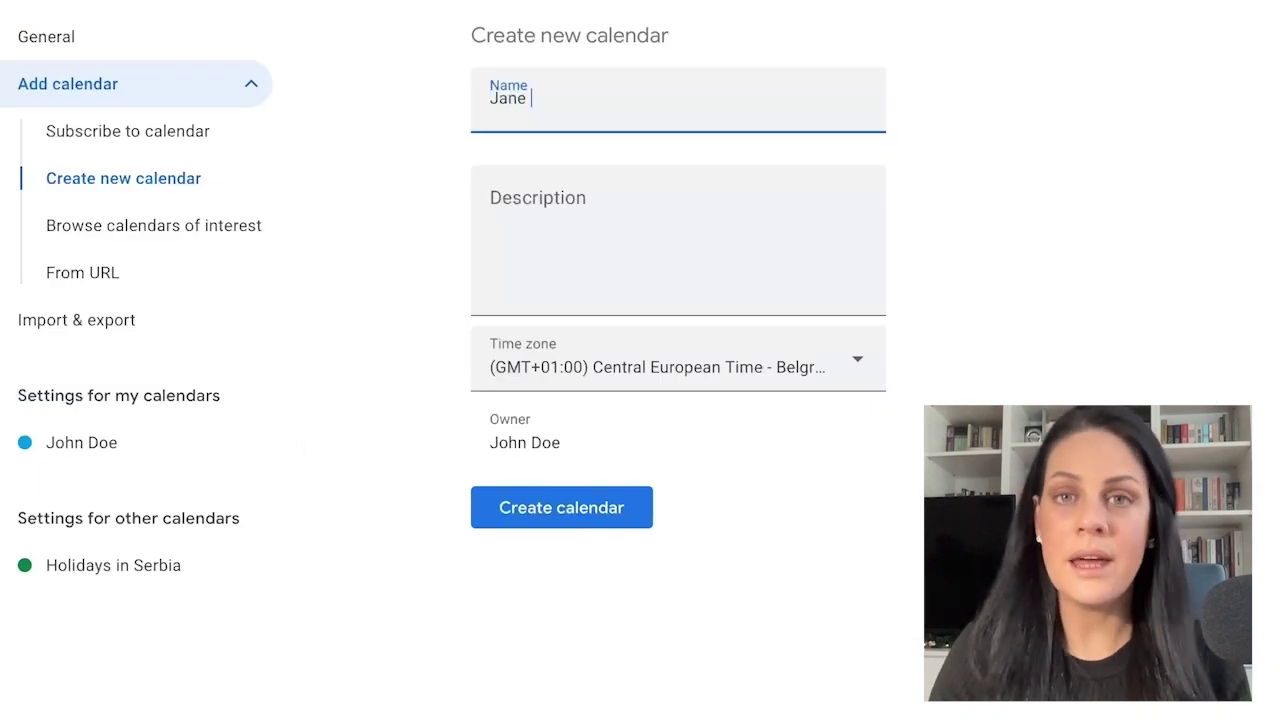
{"action": "type", "text": "Doe"}
{"action": "left_click", "coordinate": [632, 505]}
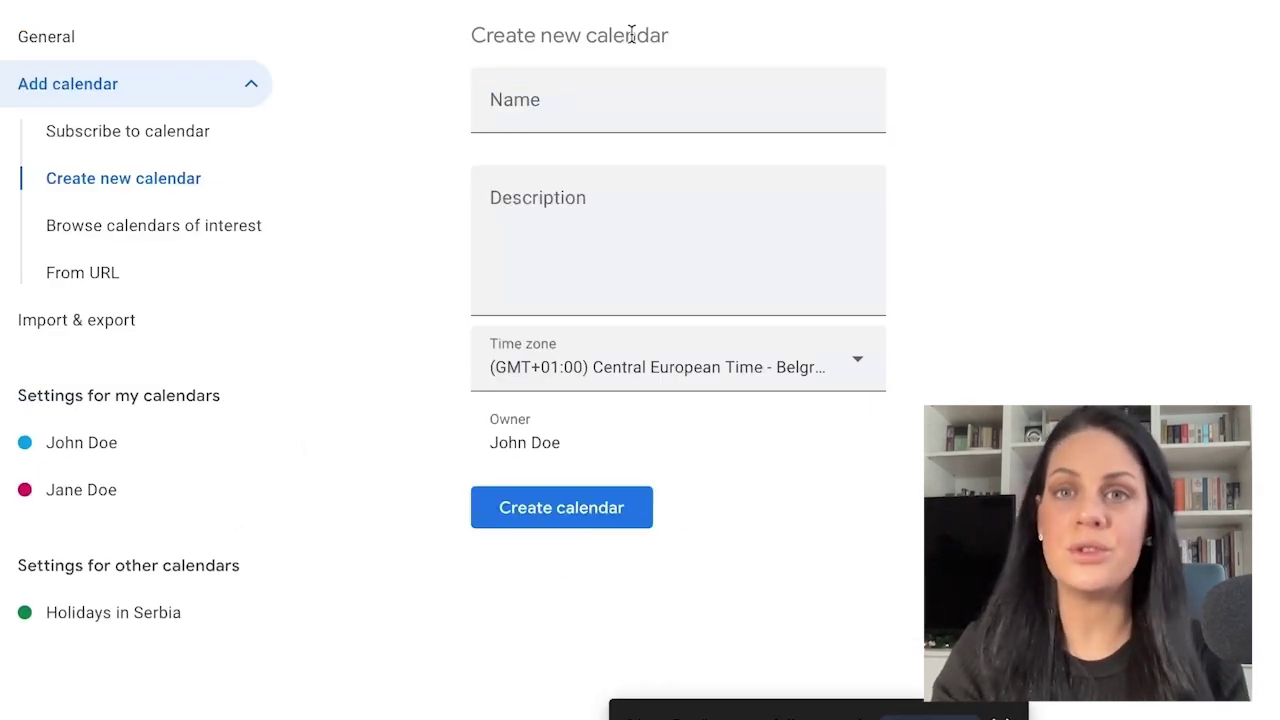
{"action": "left_click", "coordinate": [632, 100]}
{"action": "type", "text": "Ann Smith"}
{"action": "left_click", "coordinate": [598, 505]}
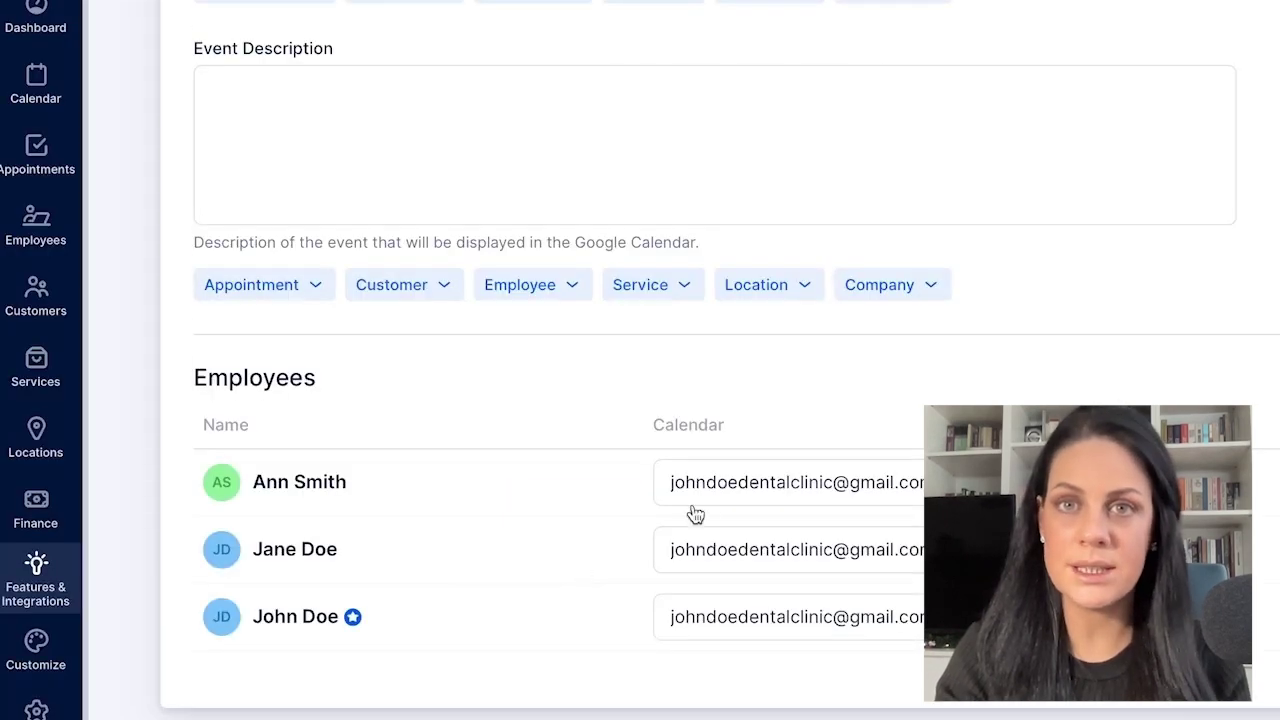
Assign the first and second employees their own matching Google calendars and save.
{"action": "left_click", "coordinate": [728, 495]}
{"action": "left_click", "coordinate": [740, 585]}
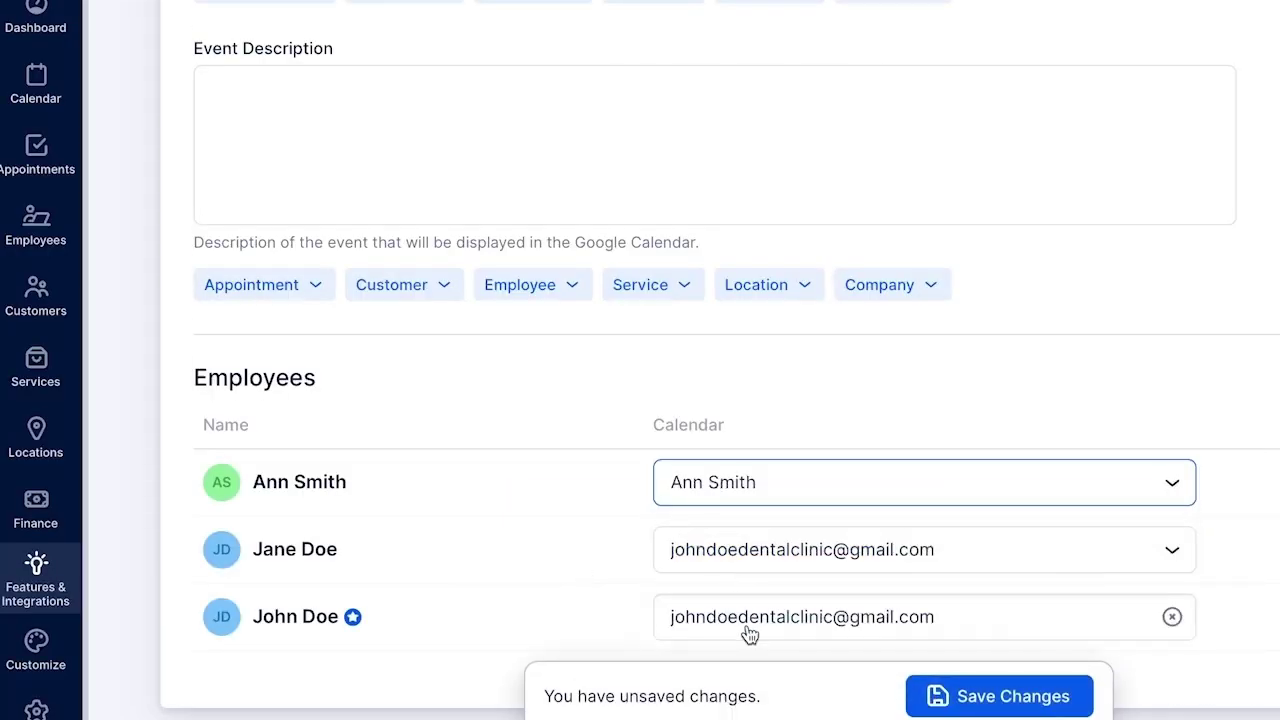
{"action": "left_click", "coordinate": [751, 572]}
{"action": "left_click", "coordinate": [772, 680]}
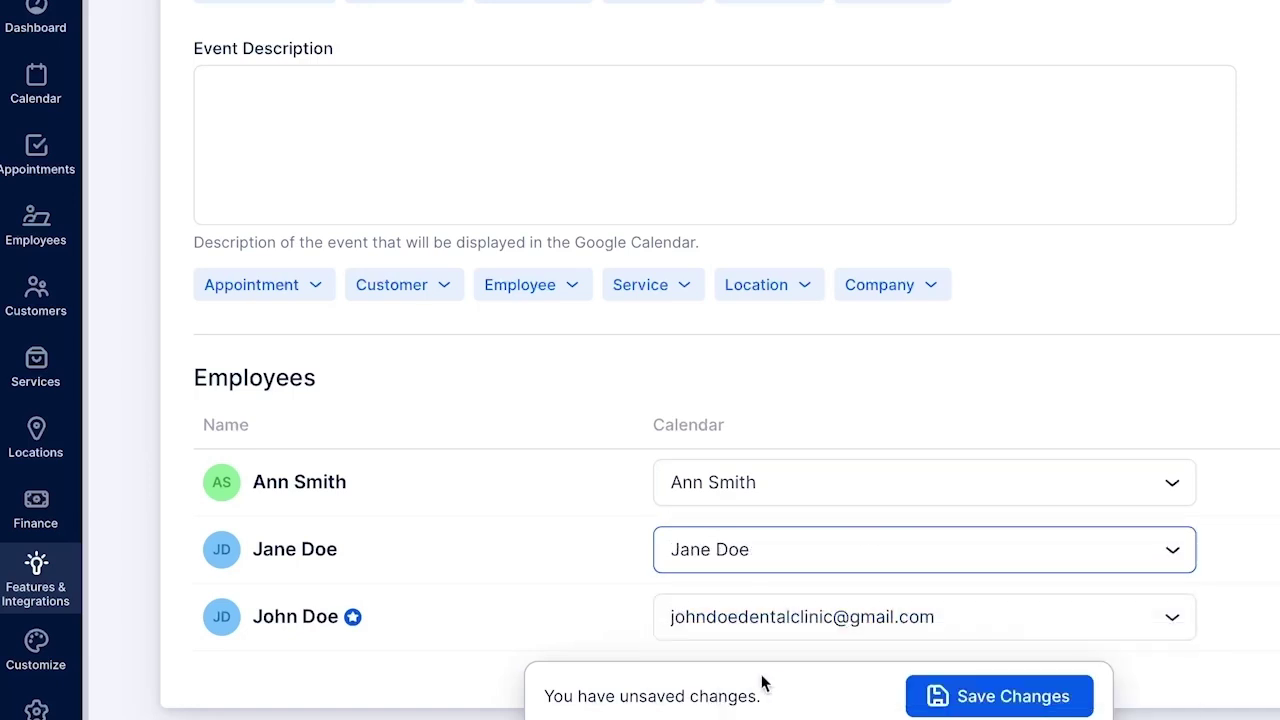
{"action": "left_click", "coordinate": [922, 702]}
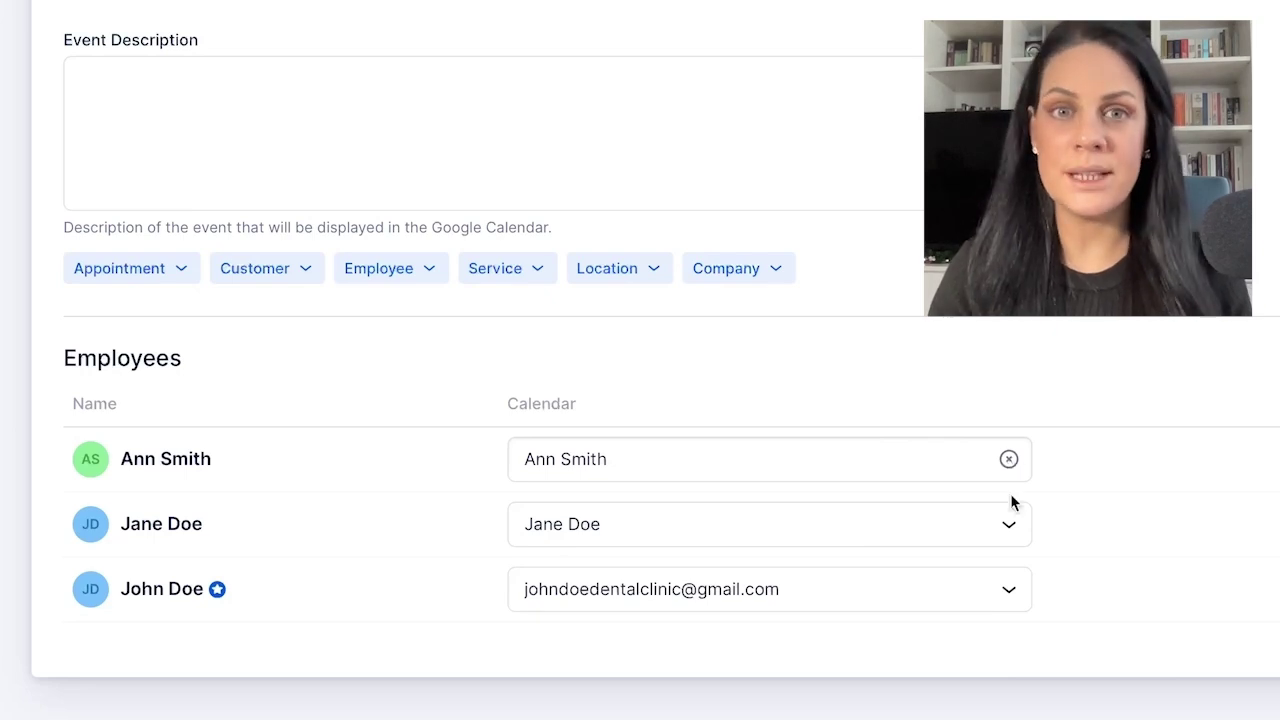
Clear the second employee's Google calendar assignment, confirm the removal, and save.
{"action": "left_click", "coordinate": [1009, 525]}
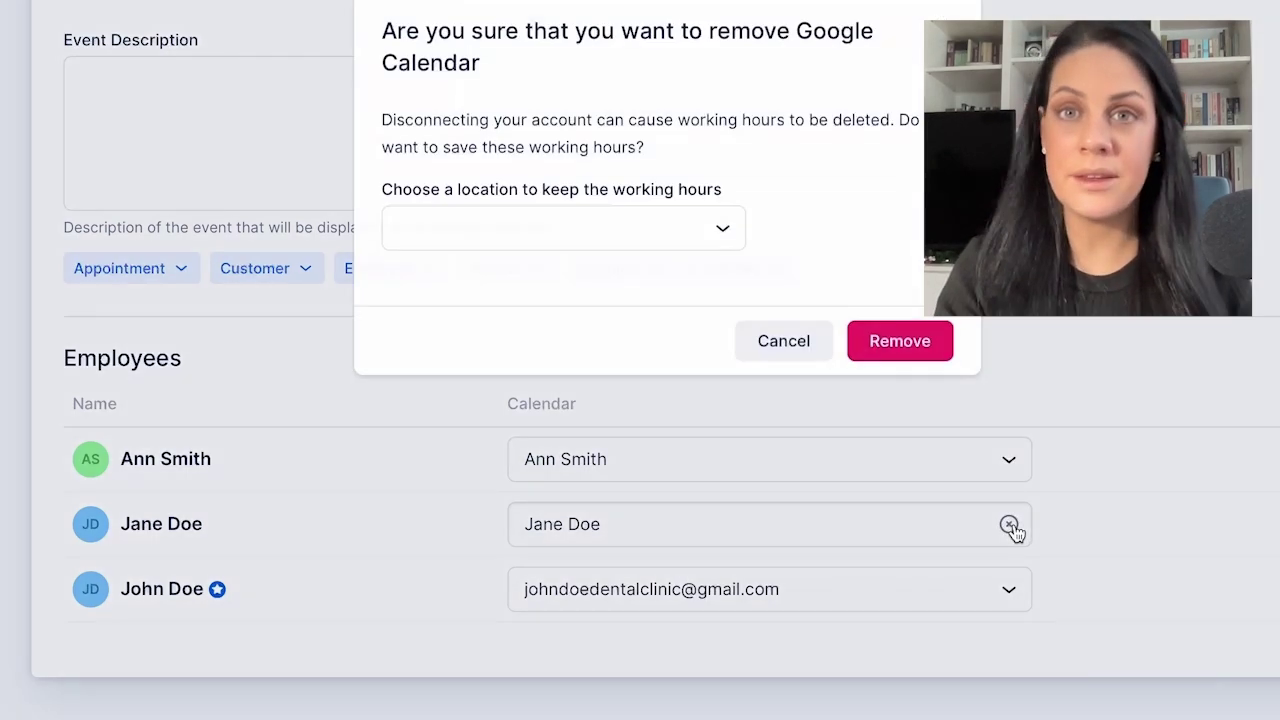
{"action": "left_click", "coordinate": [926, 356]}
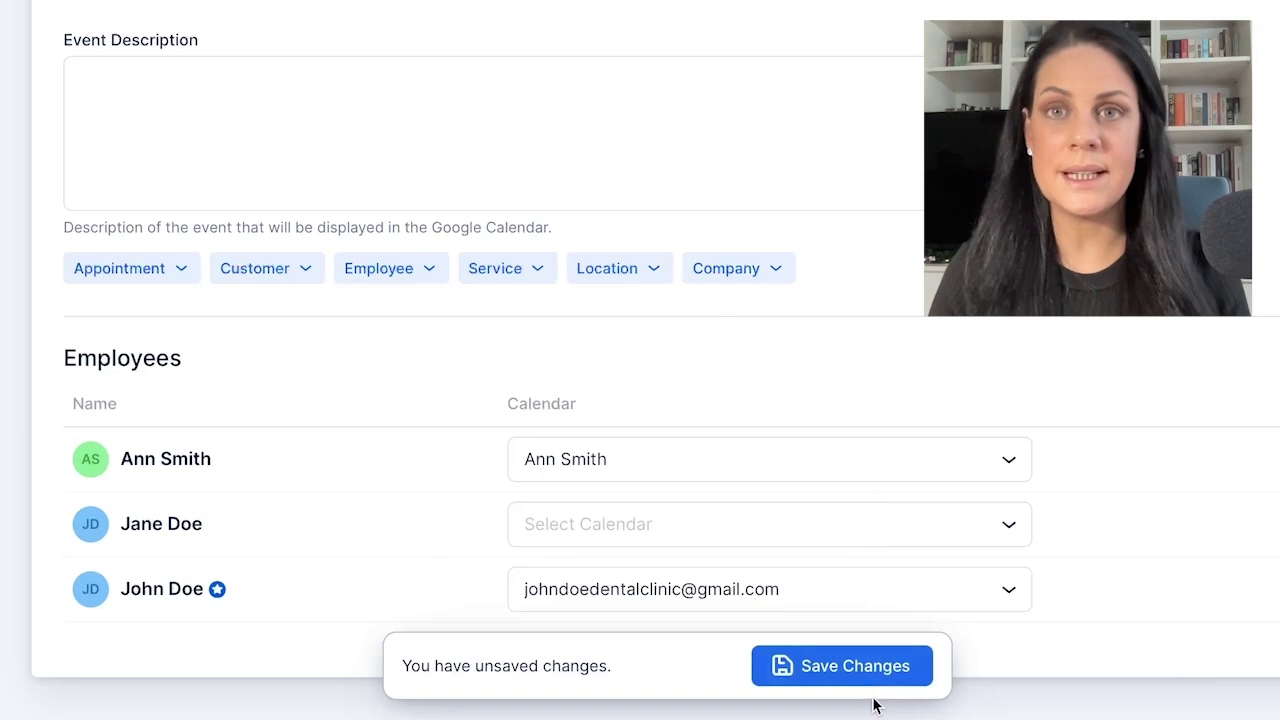
{"action": "left_click", "coordinate": [872, 682]}
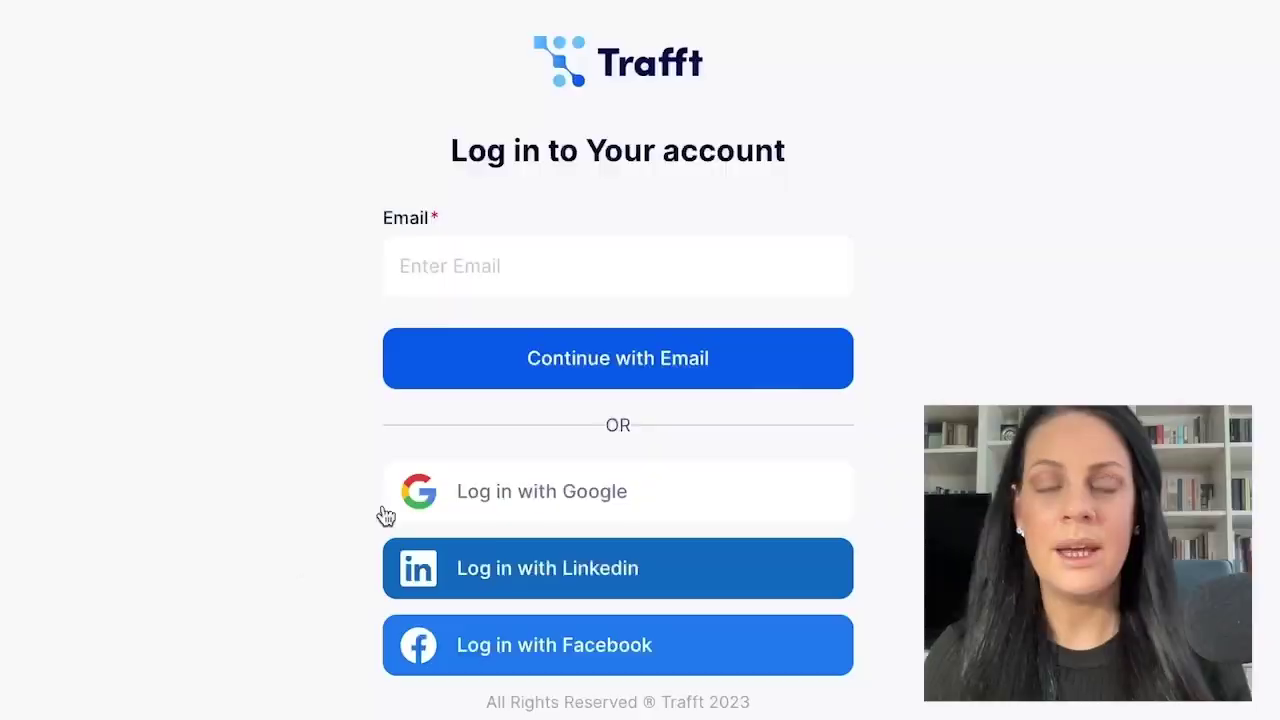
Log in to Trafft with the employee's Google account and go to Account settings.
{"action": "left_click", "coordinate": [459, 496]}
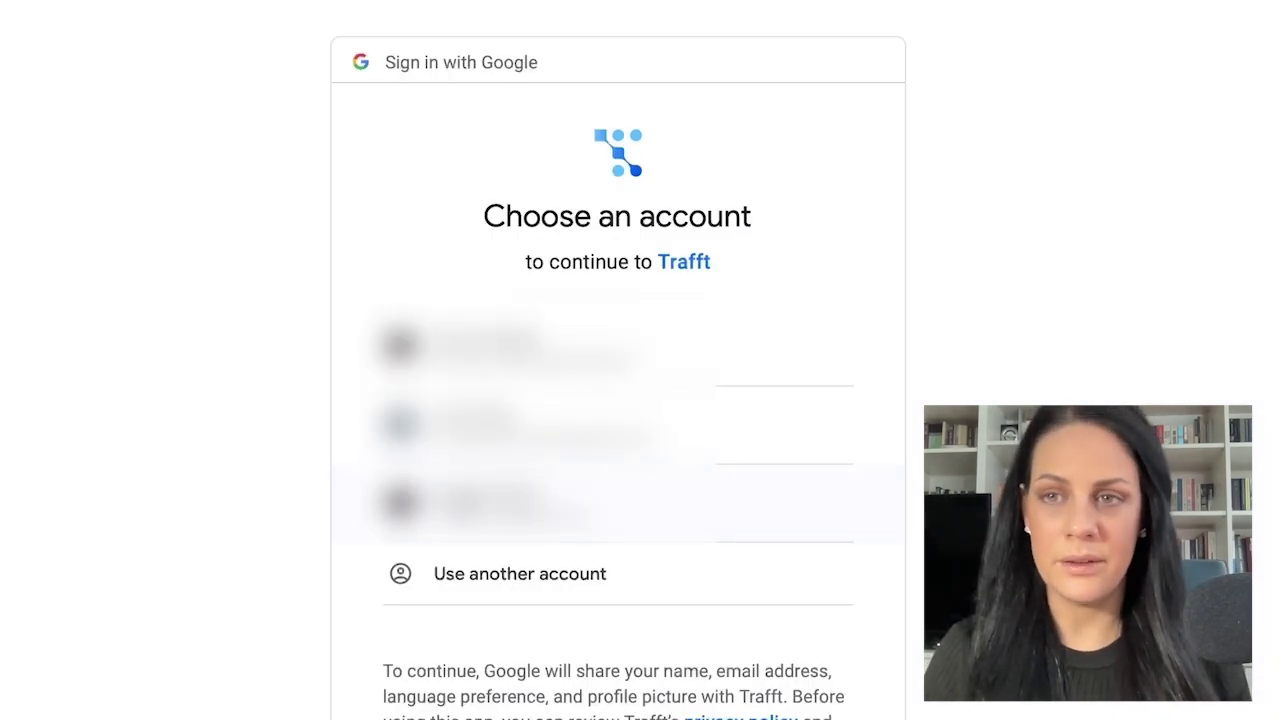
{"action": "left_click", "coordinate": [520, 503]}
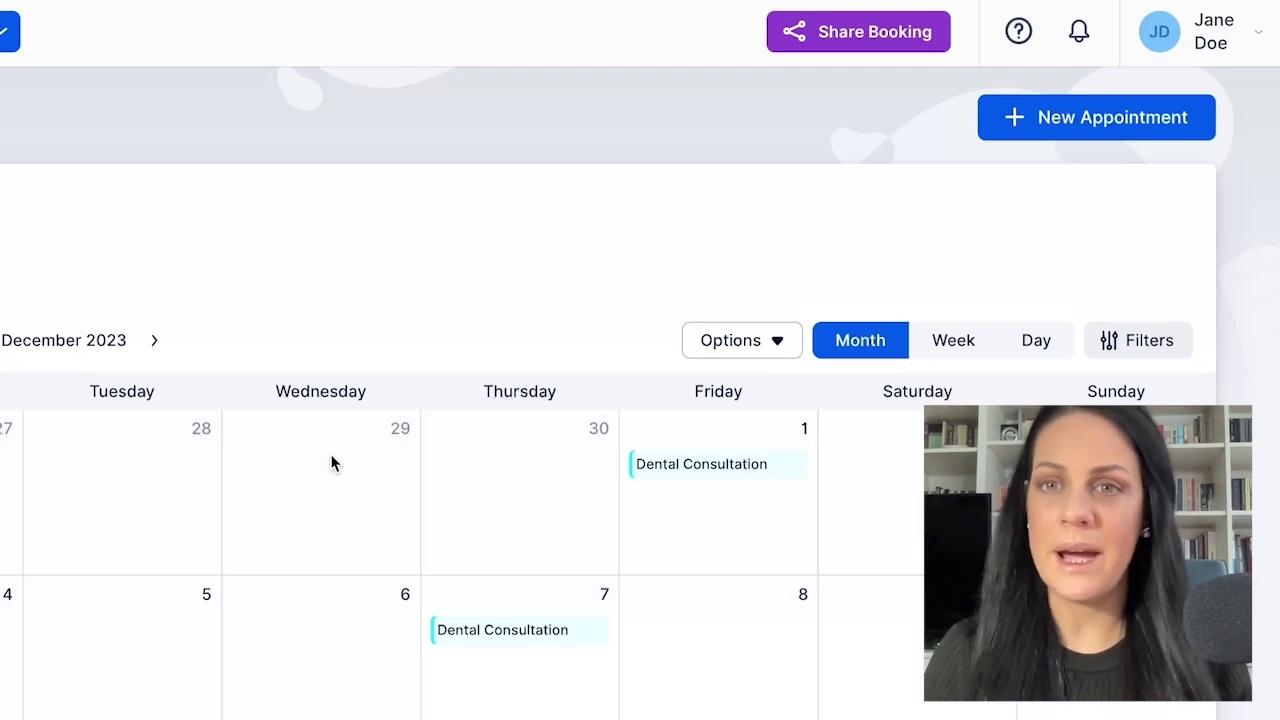
{"action": "left_click", "coordinate": [1221, 57]}
{"action": "left_click", "coordinate": [1190, 97]}
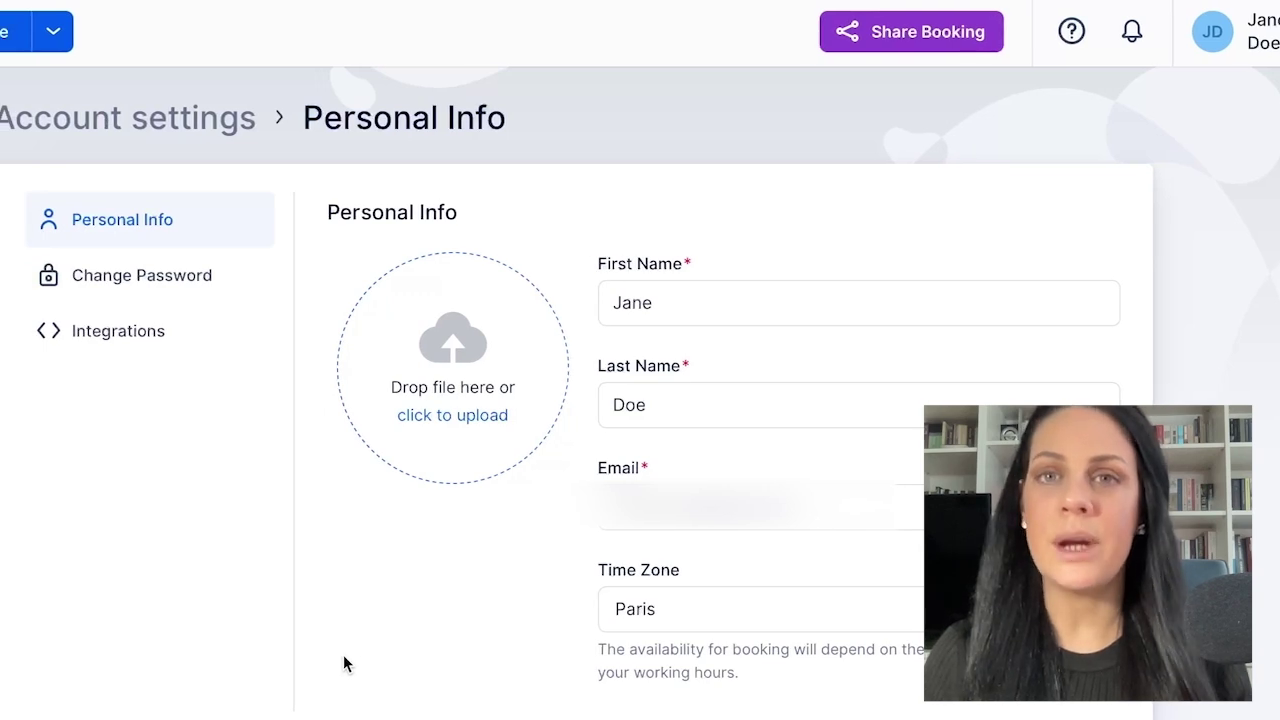
Link the employee's Google account to the Google Calendar integration, granting calendar access.
{"action": "left_click", "coordinate": [172, 336]}
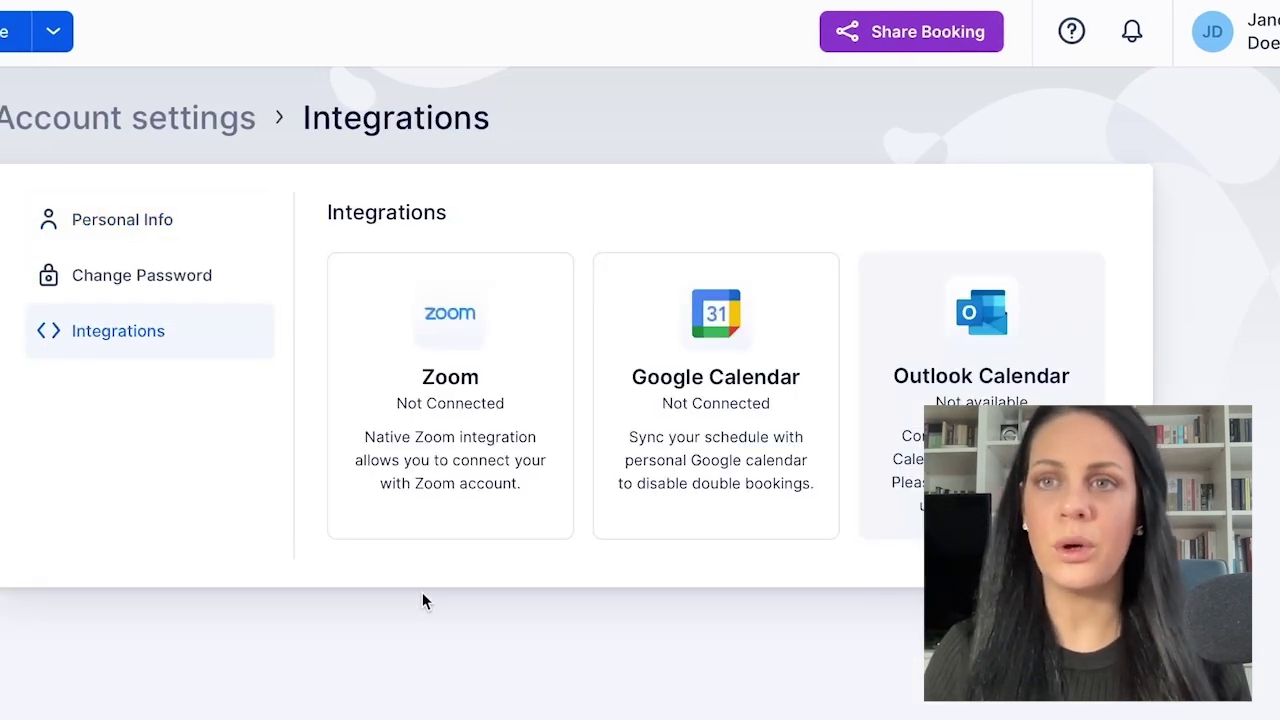
{"action": "left_click", "coordinate": [706, 452]}
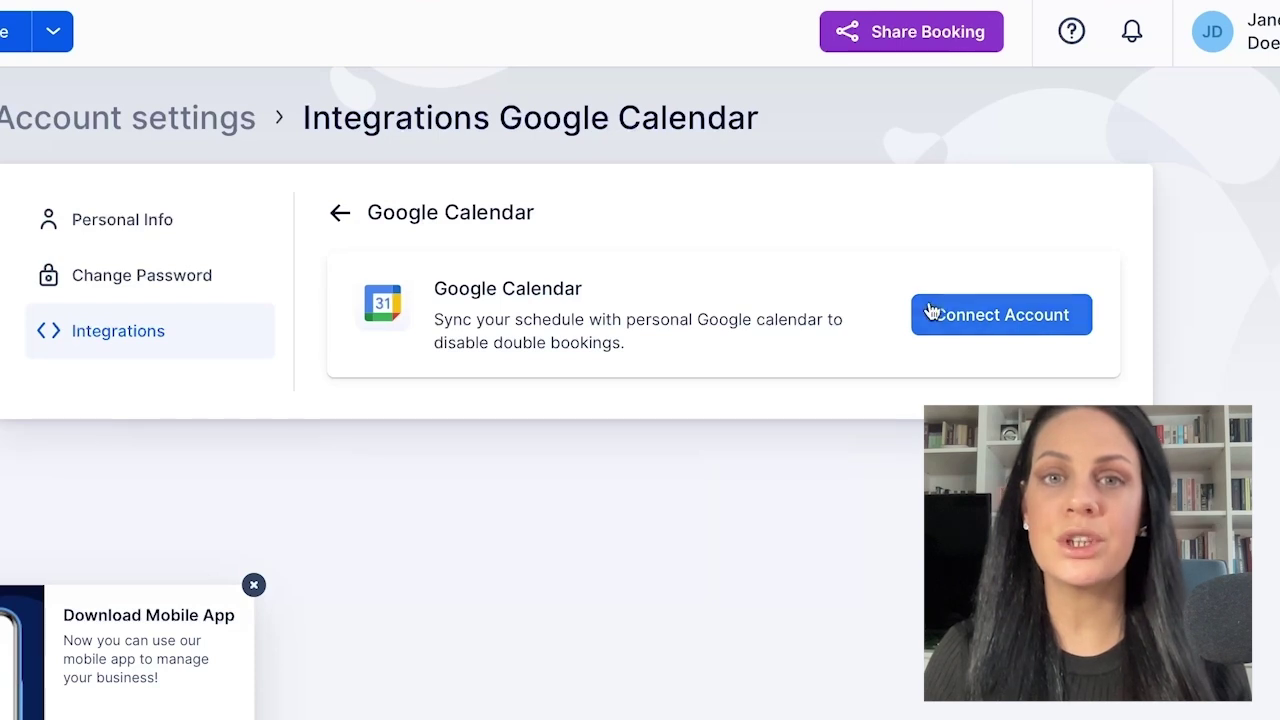
{"action": "left_click", "coordinate": [943, 318]}
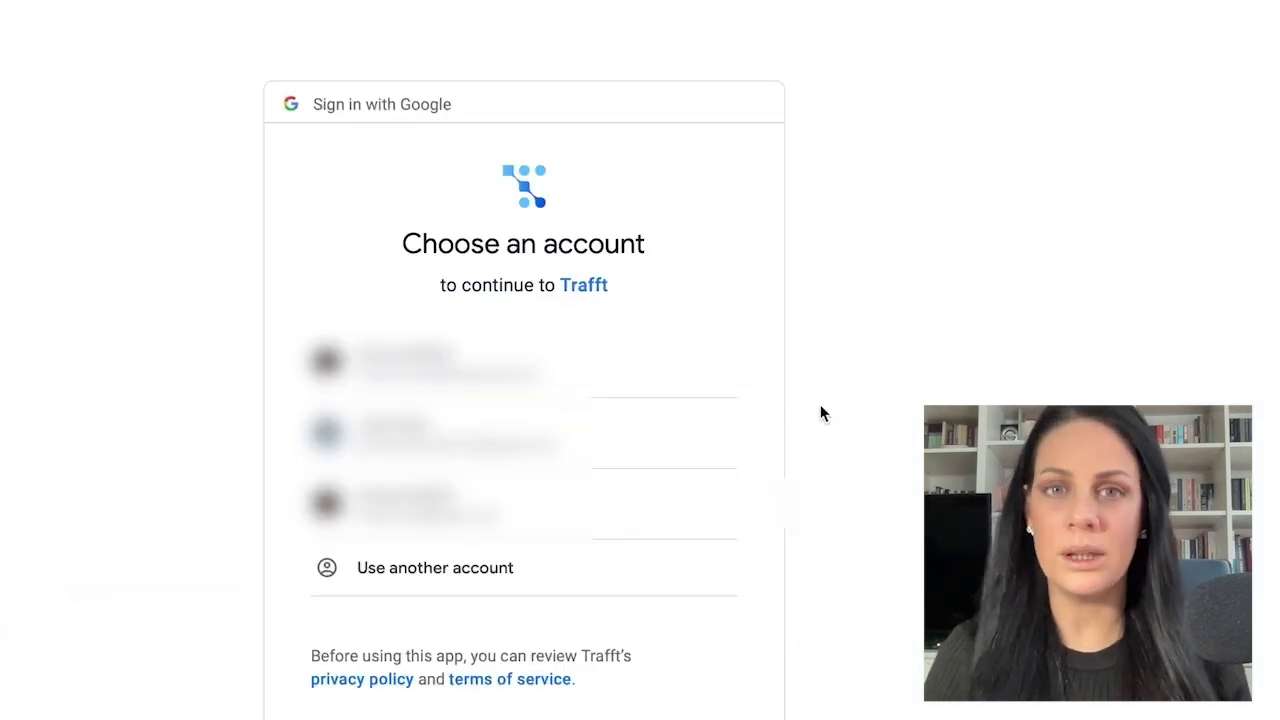
{"action": "left_click", "coordinate": [720, 508]}
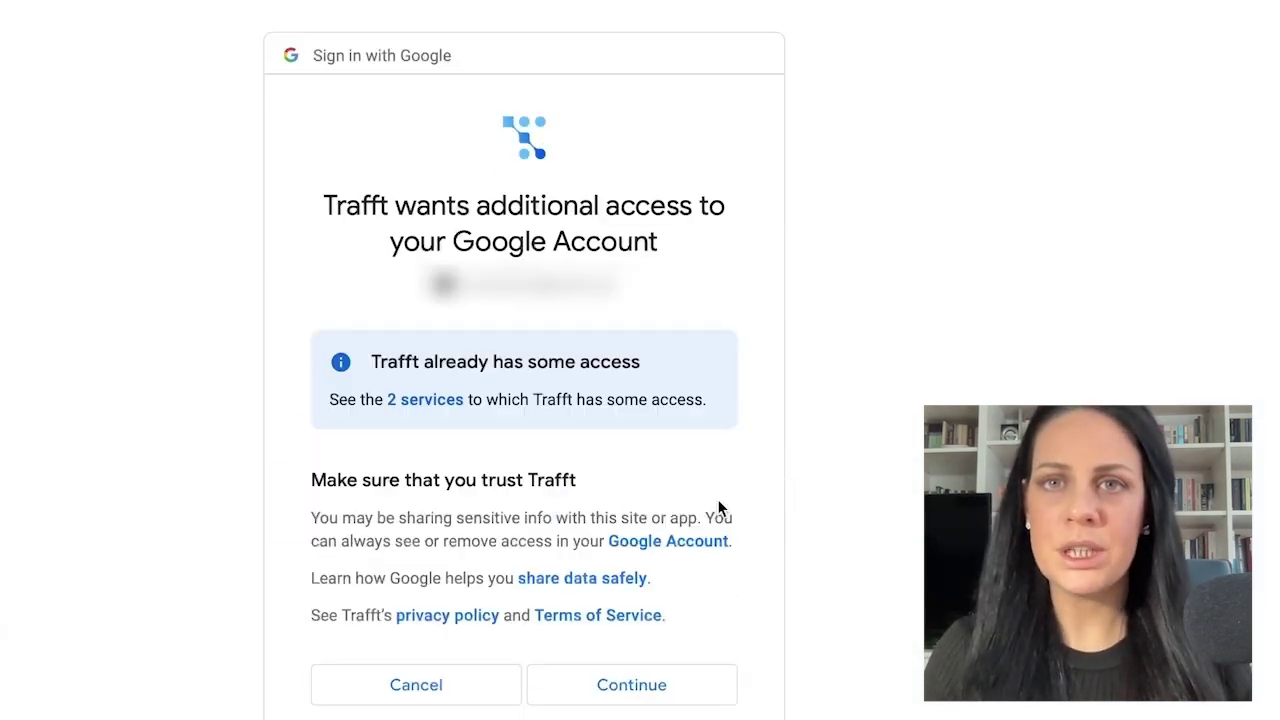
{"action": "left_click", "coordinate": [655, 685]}
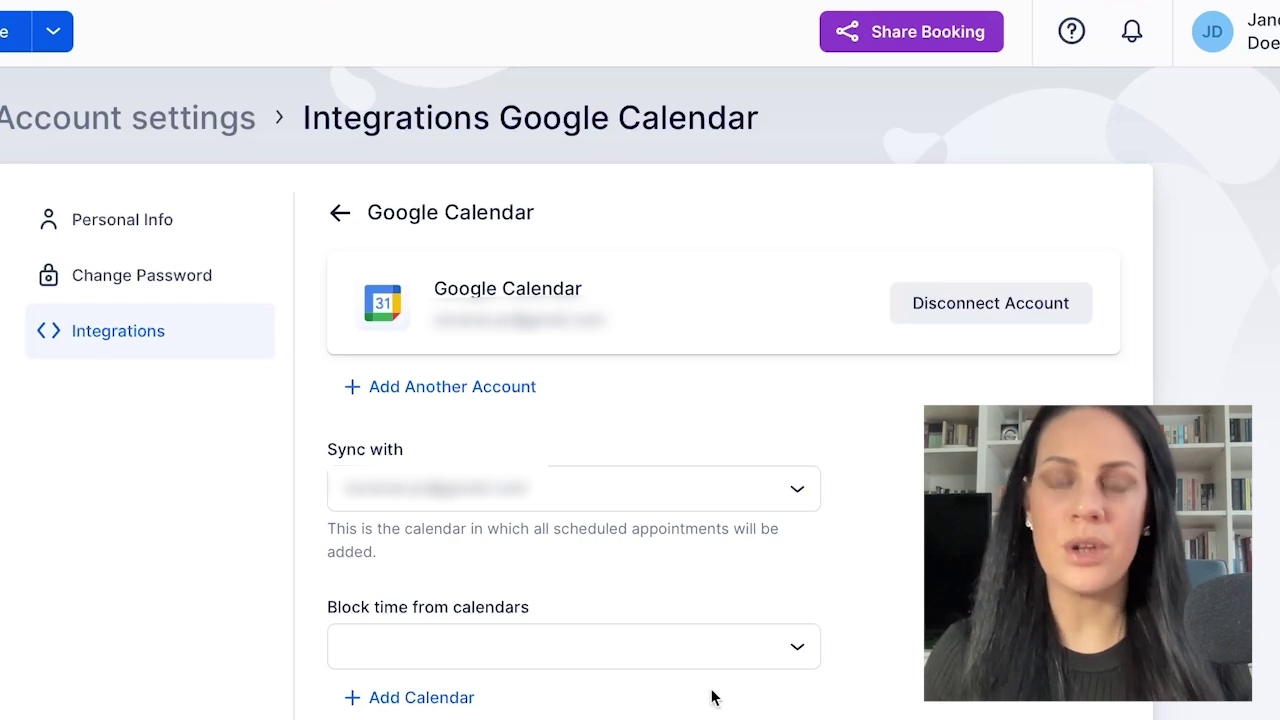
{"action": "scroll", "coordinate": [728, 703], "scroll_direction": "down", "scroll_amount": 2}
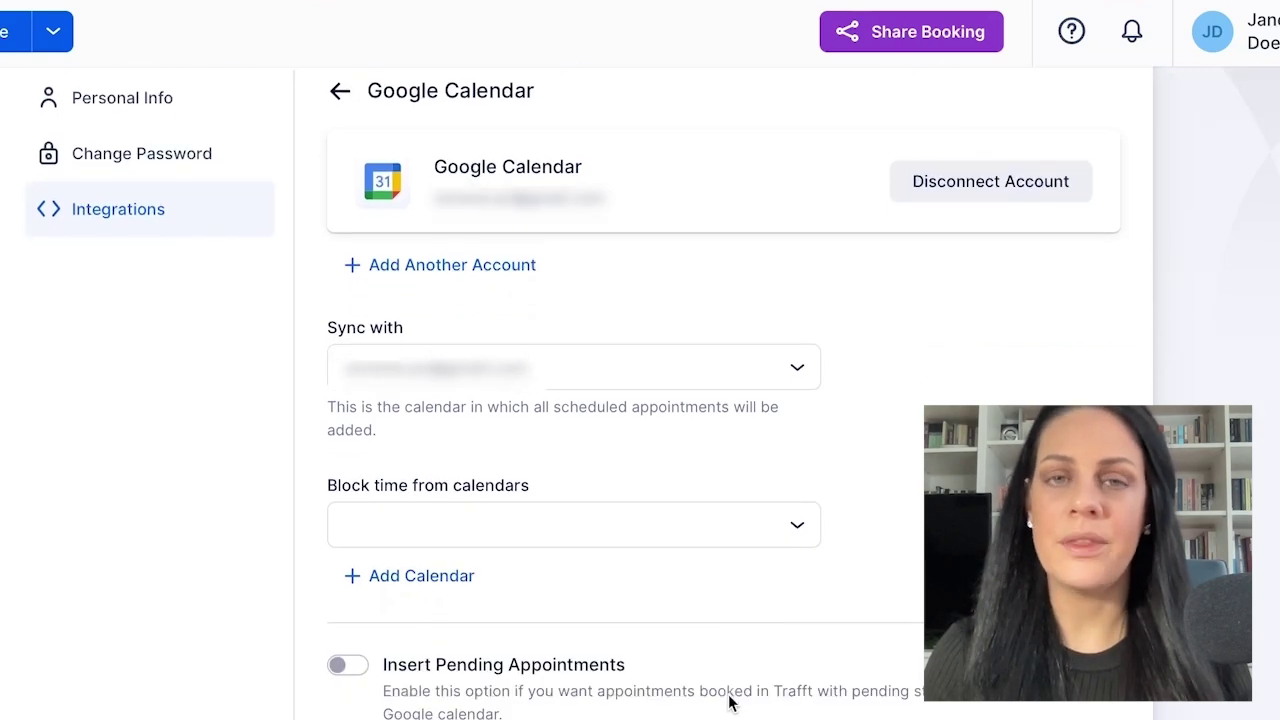
{"action": "left_click", "coordinate": [815, 384]}
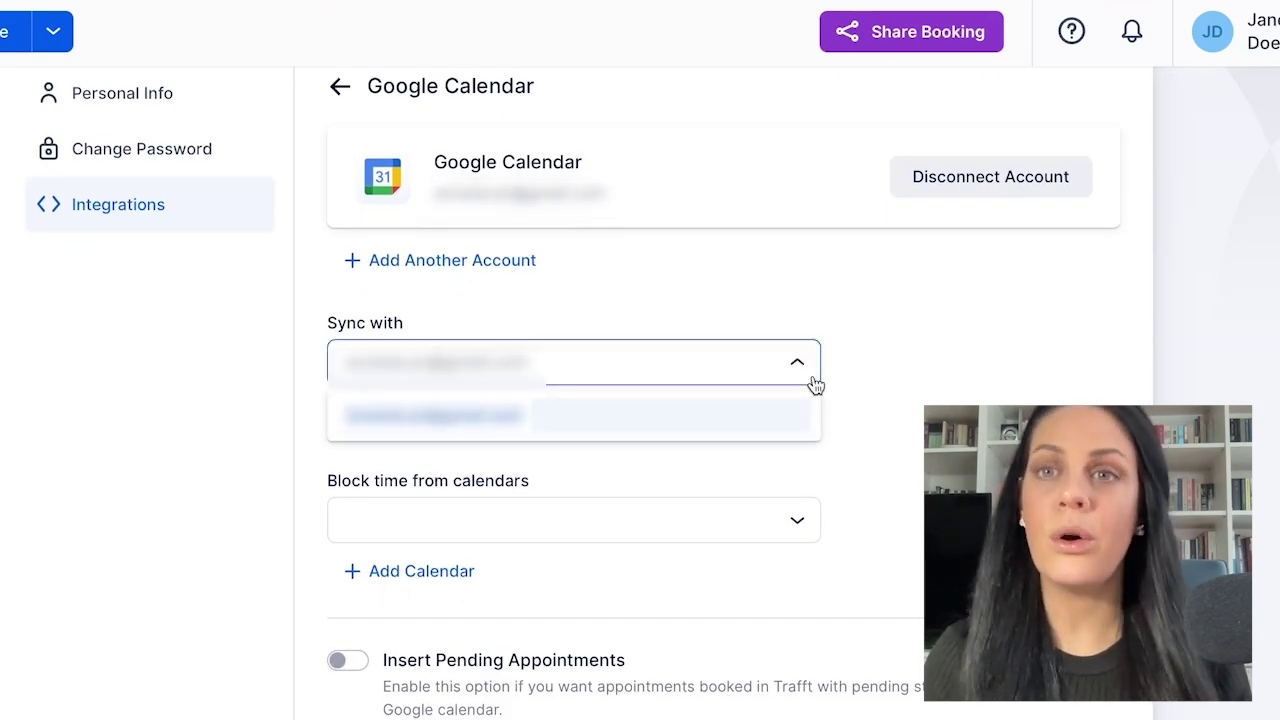
{"action": "left_click", "coordinate": [815, 384]}
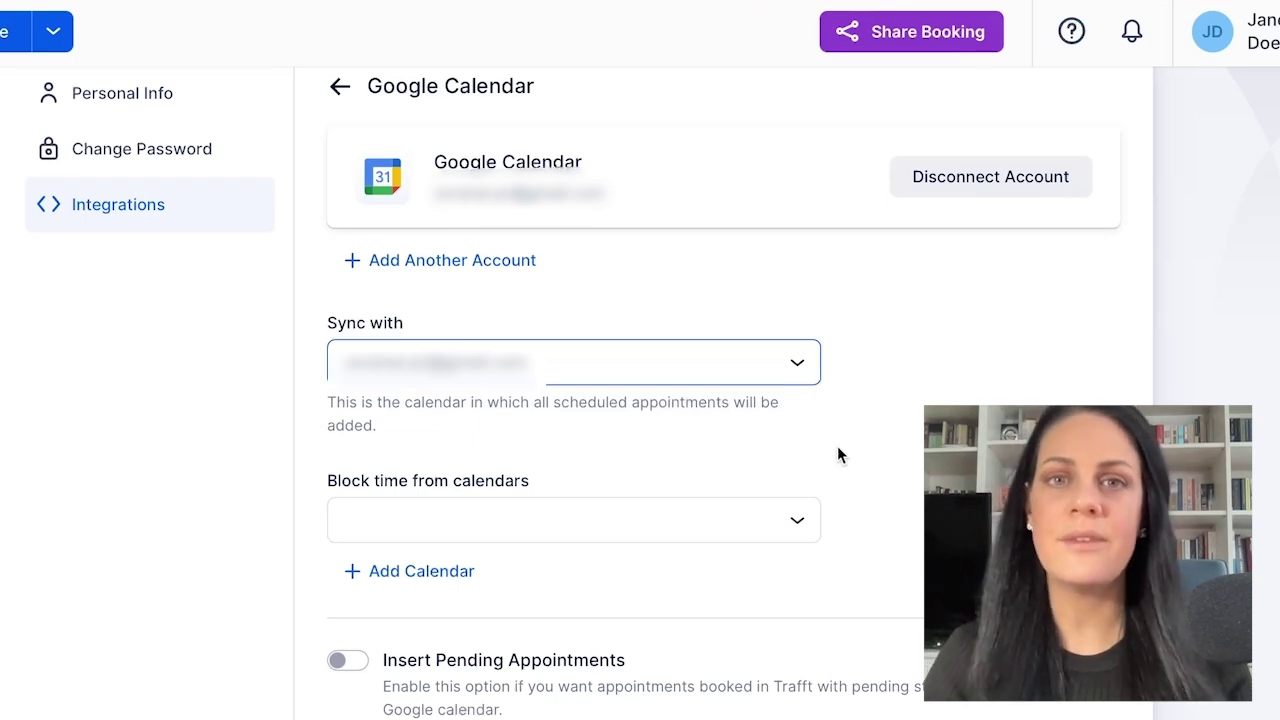
{"action": "scroll", "coordinate": [838, 455], "scroll_direction": "down", "scroll_amount": 1}
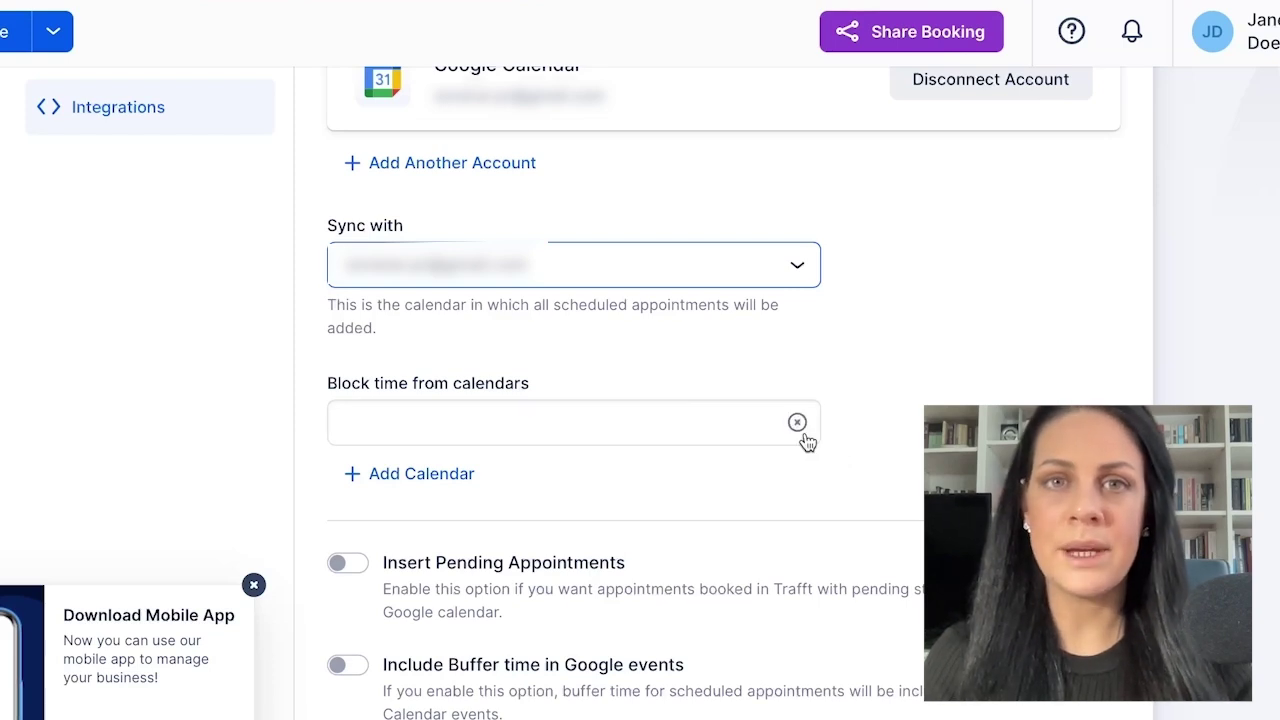
Select the employee's main Google calendar under Block time from calendars.
{"action": "left_click", "coordinate": [805, 440]}
{"action": "left_click", "coordinate": [805, 438]}
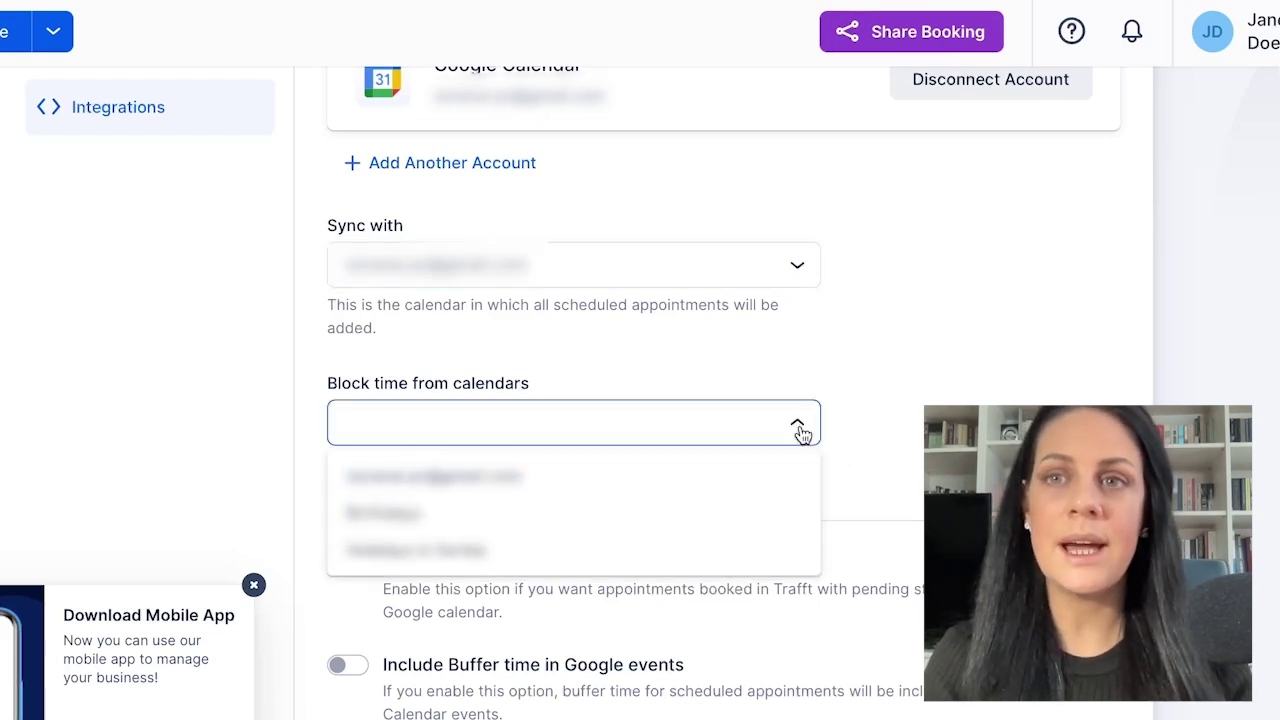
{"action": "left_click", "coordinate": [777, 470]}
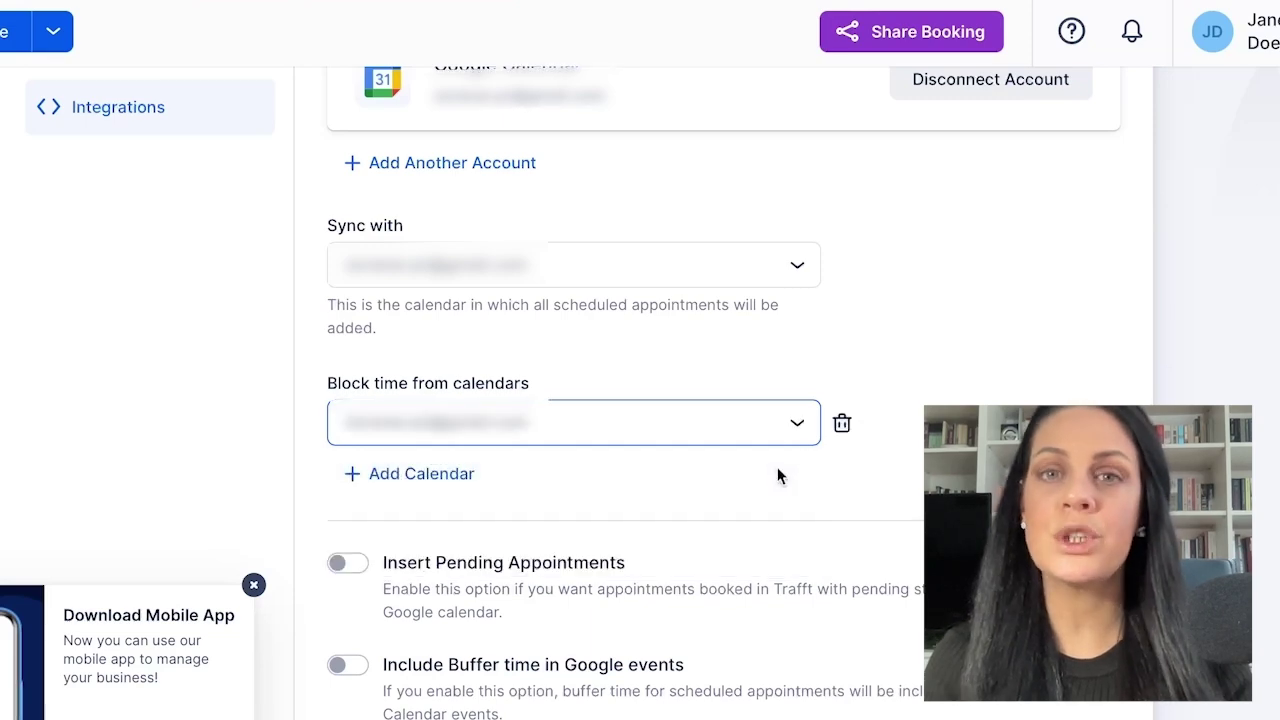
{"action": "scroll", "coordinate": [778, 469], "scroll_direction": "down", "scroll_amount": 3}
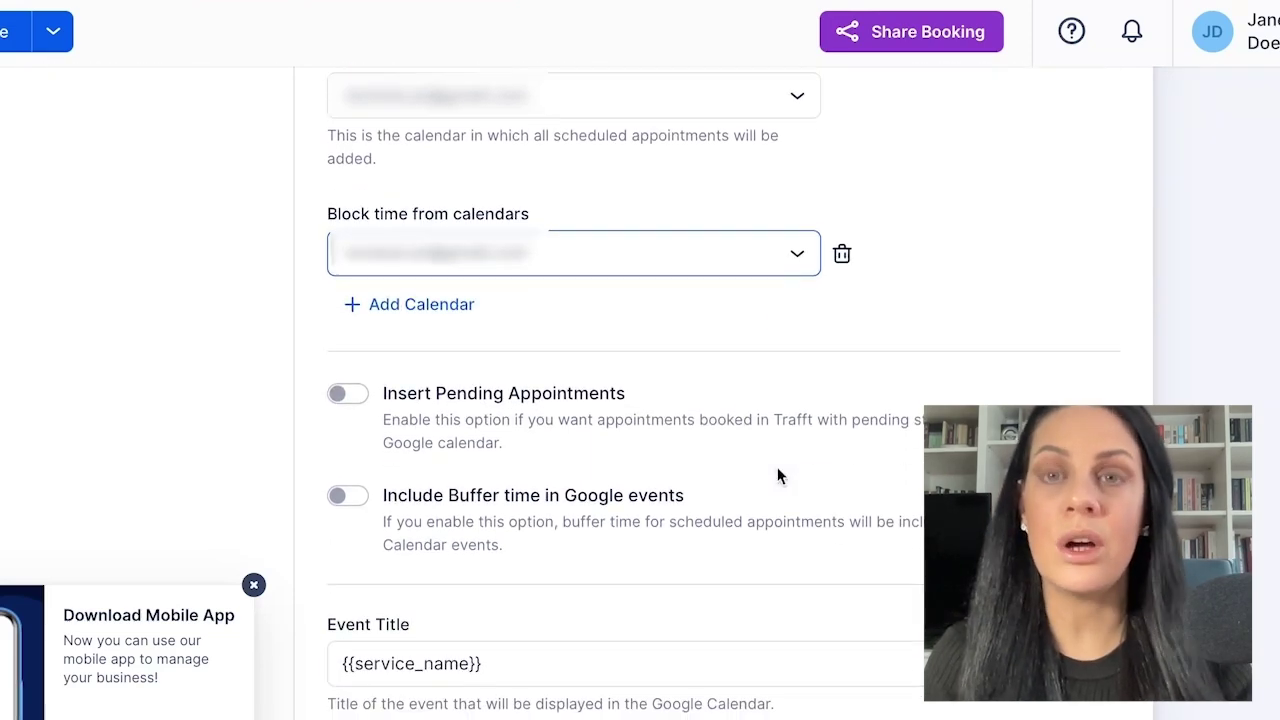
Add five empty block-time calendar slots and dismiss the mobile app promotion.
{"action": "left_click", "coordinate": [468, 270]}
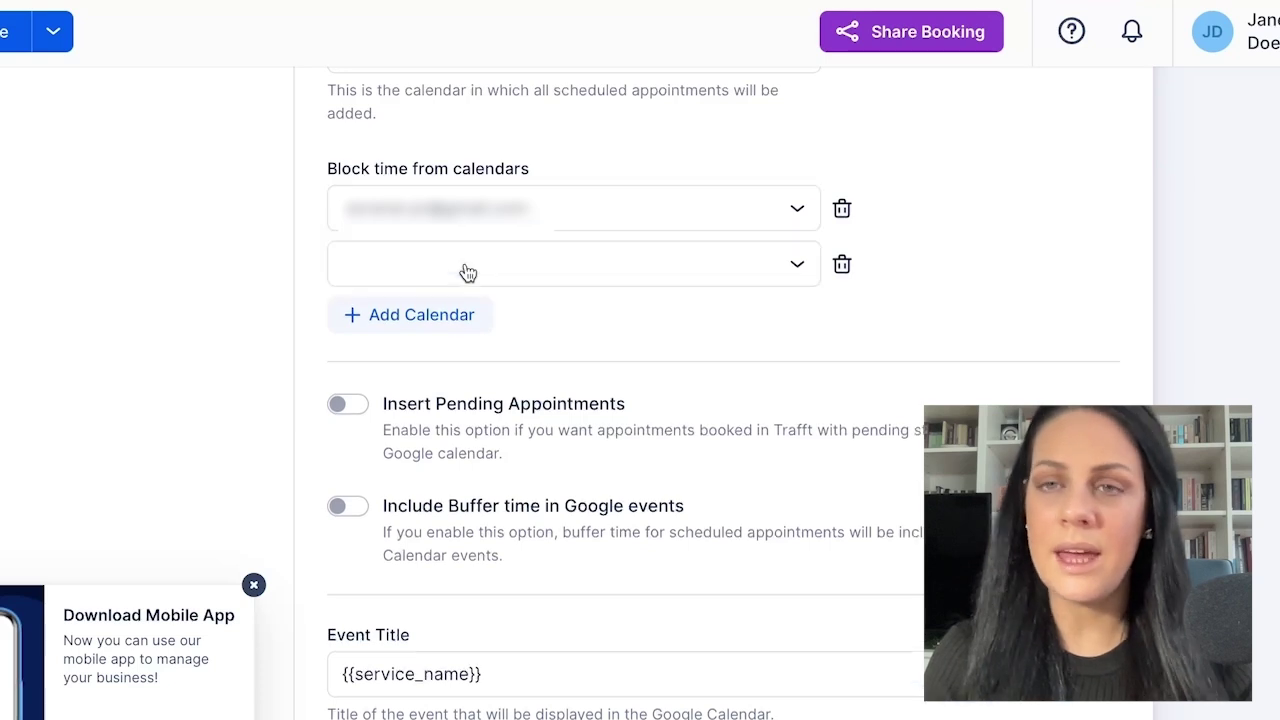
{"action": "left_click", "coordinate": [459, 316]}
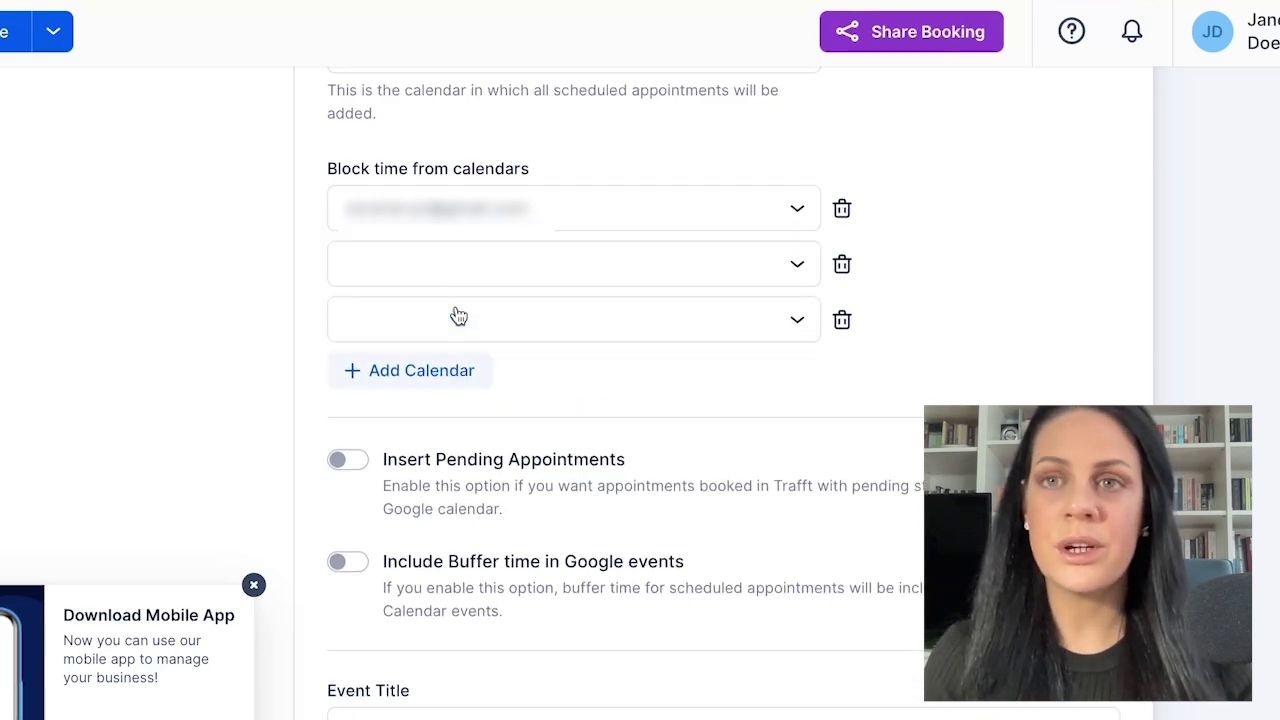
{"action": "left_click", "coordinate": [456, 369]}
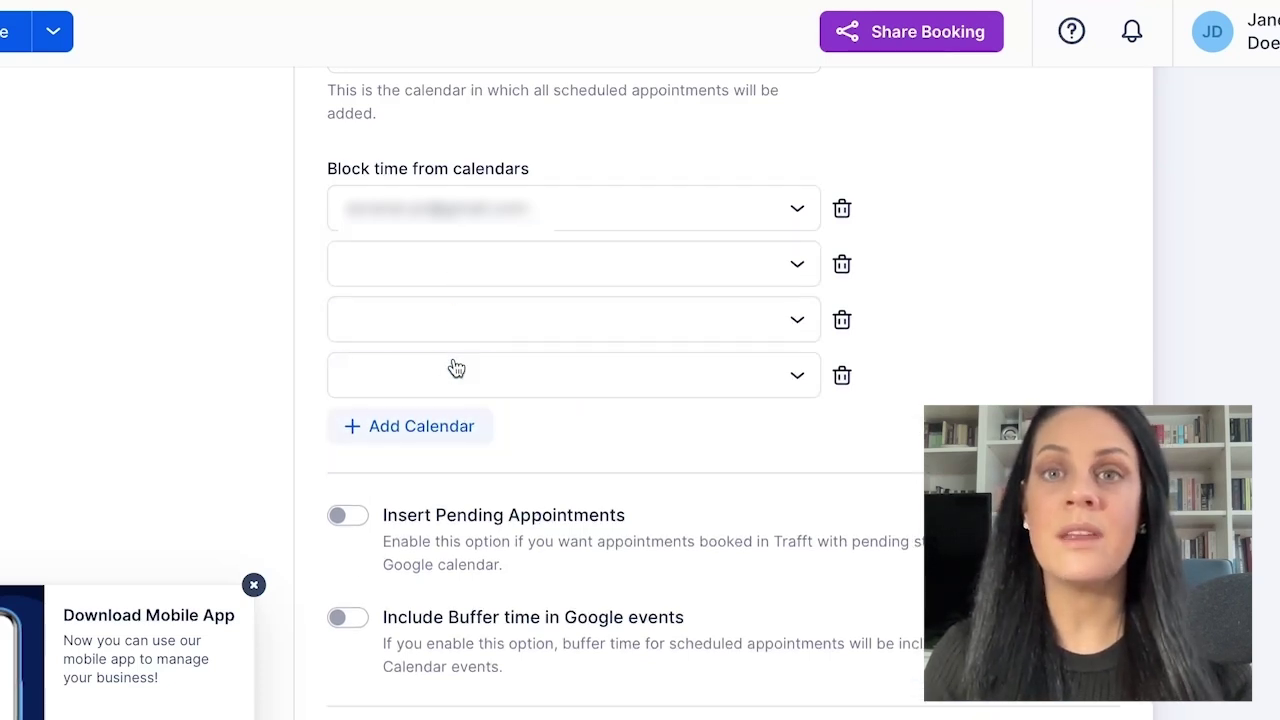
{"action": "left_click", "coordinate": [465, 440]}
{"action": "left_click", "coordinate": [468, 481]}
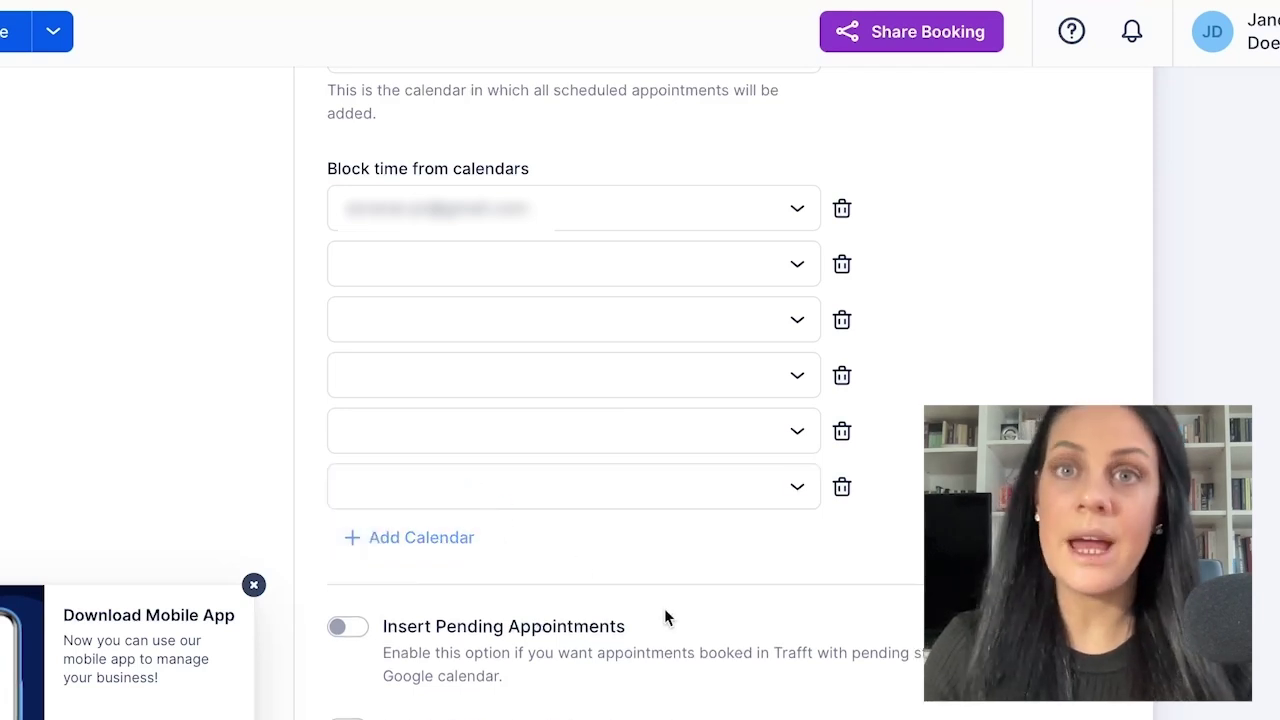
{"action": "left_click", "coordinate": [255, 586]}
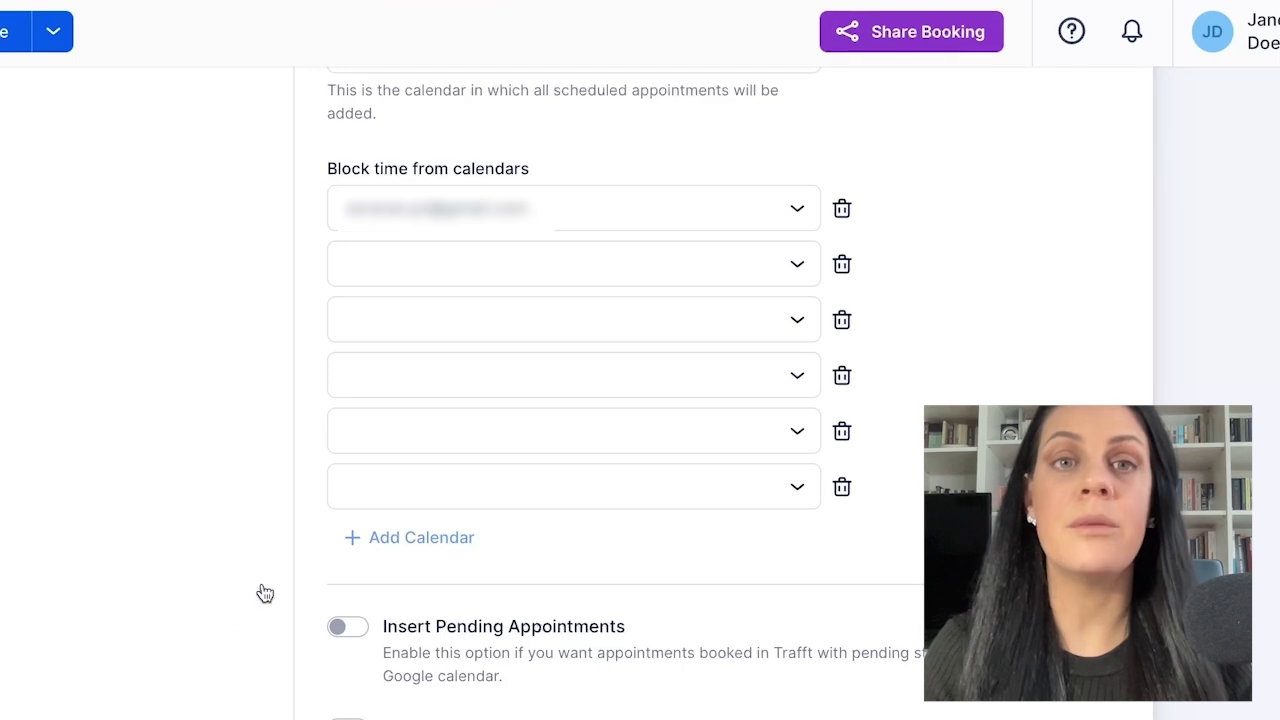
{"action": "scroll", "coordinate": [665, 582], "scroll_direction": "down", "scroll_amount": 5}
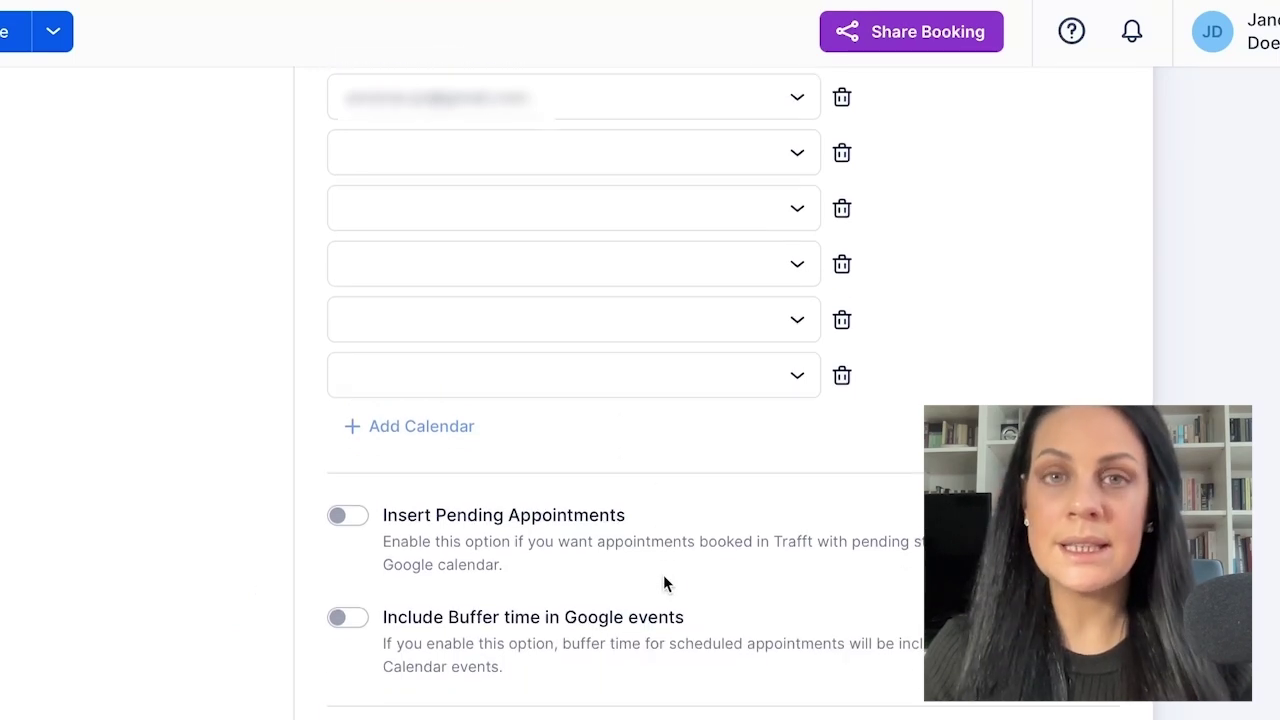